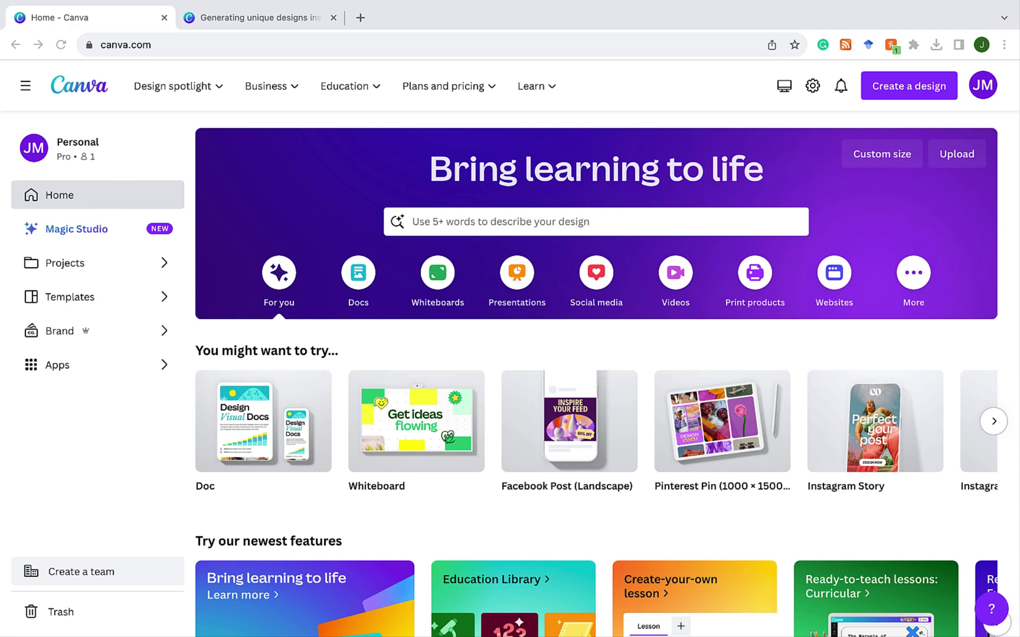
Look over the Magic Studio overview page, then return to the Canva home page.
click(77, 229)
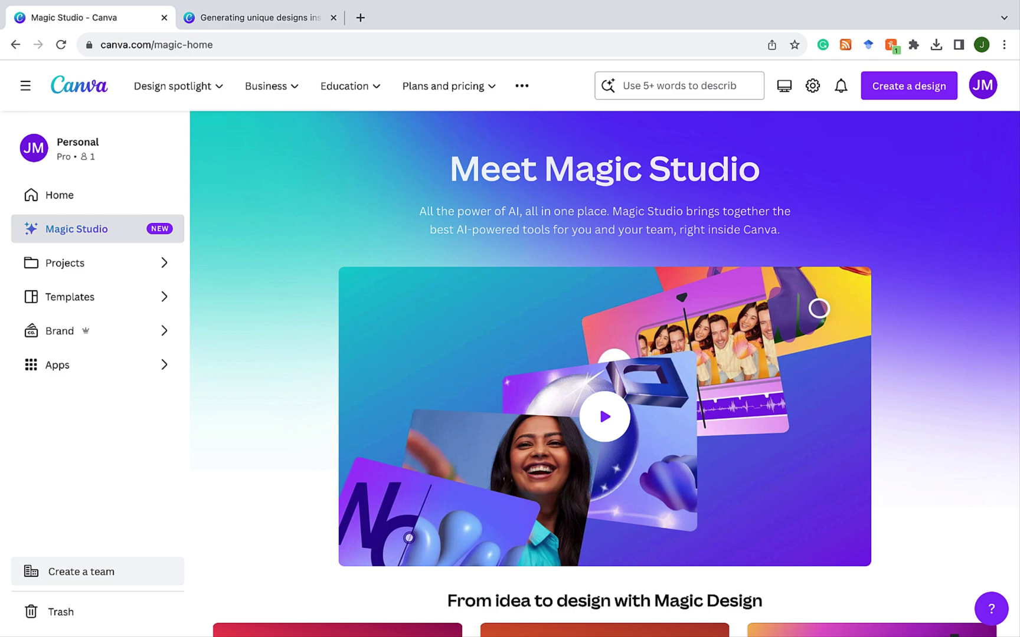
scroll(605, 374, down, 5)
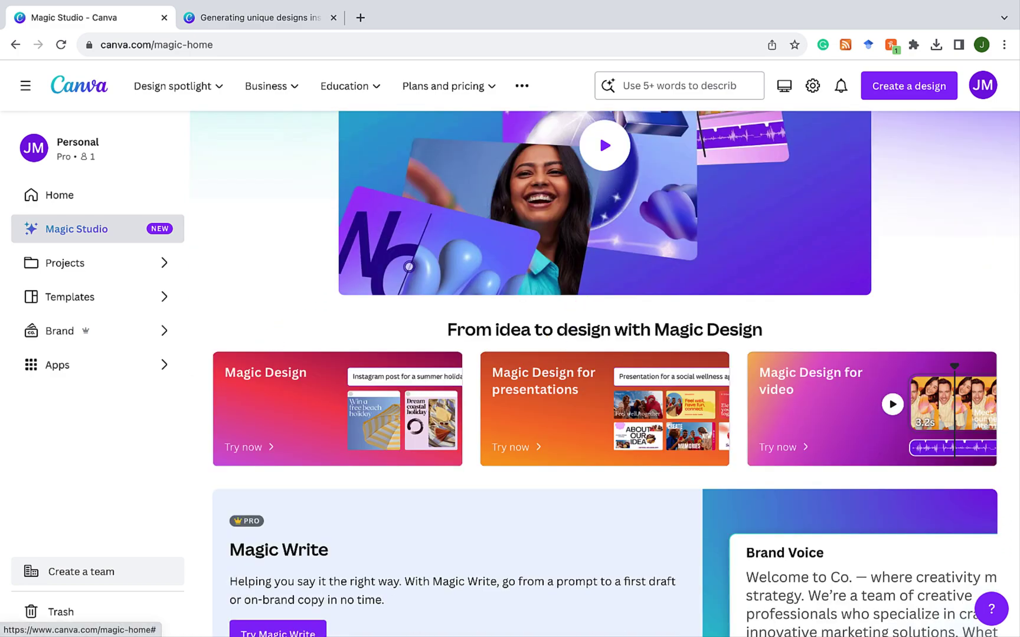
scroll(604, 374, down, 3)
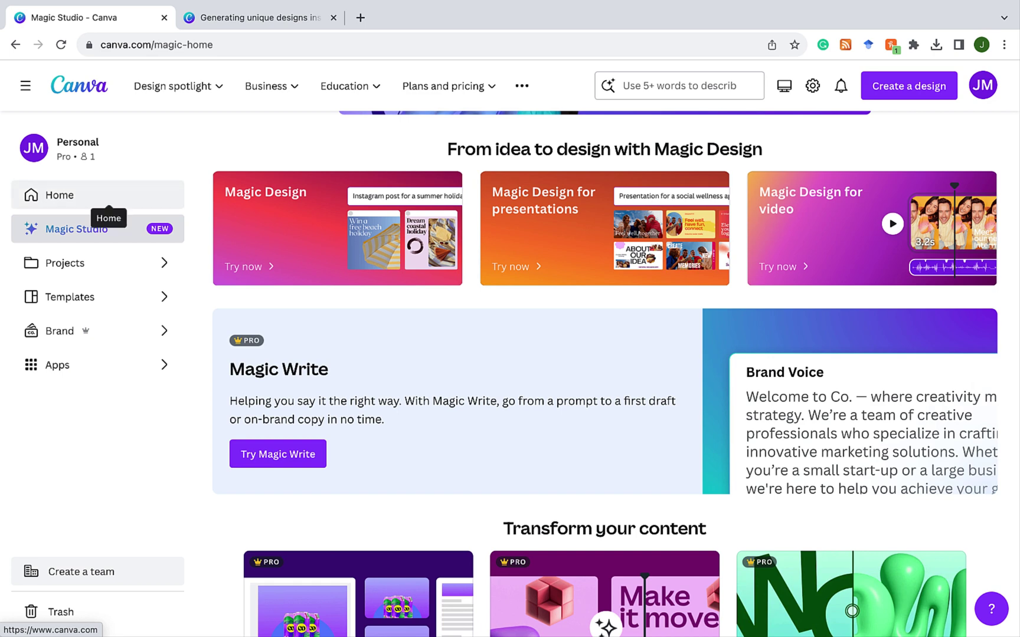
click(103, 197)
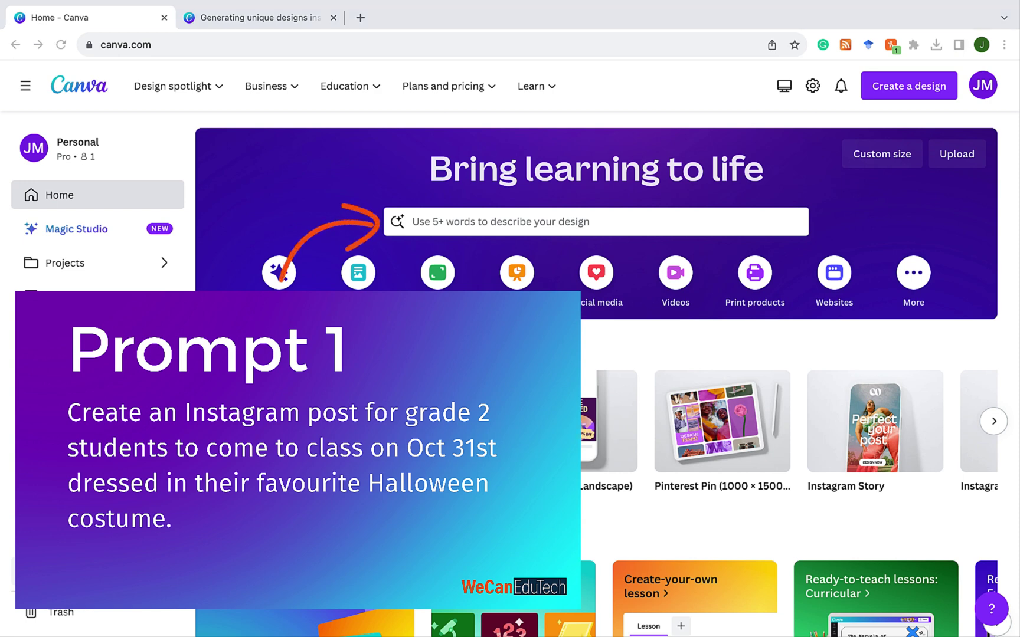
Paste the grade 2 Halloween costume day Instagram post prompt and submit it.
click(596, 221)
text(Create an Instagram post for grade 2 students to come to class on Oct 31st dressed in their favourite Halloween costume)
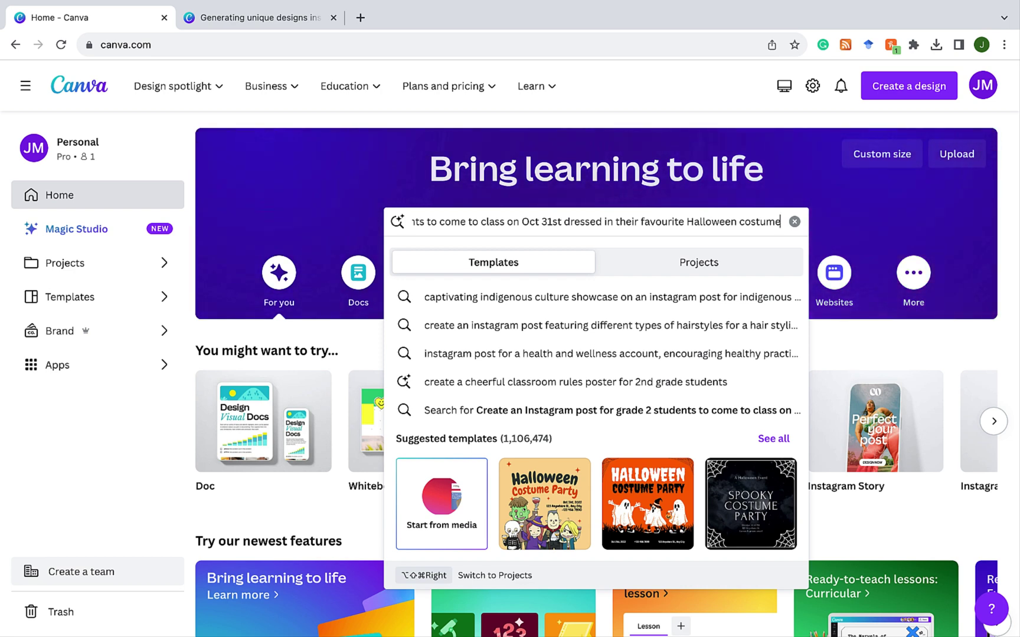
key(Return)
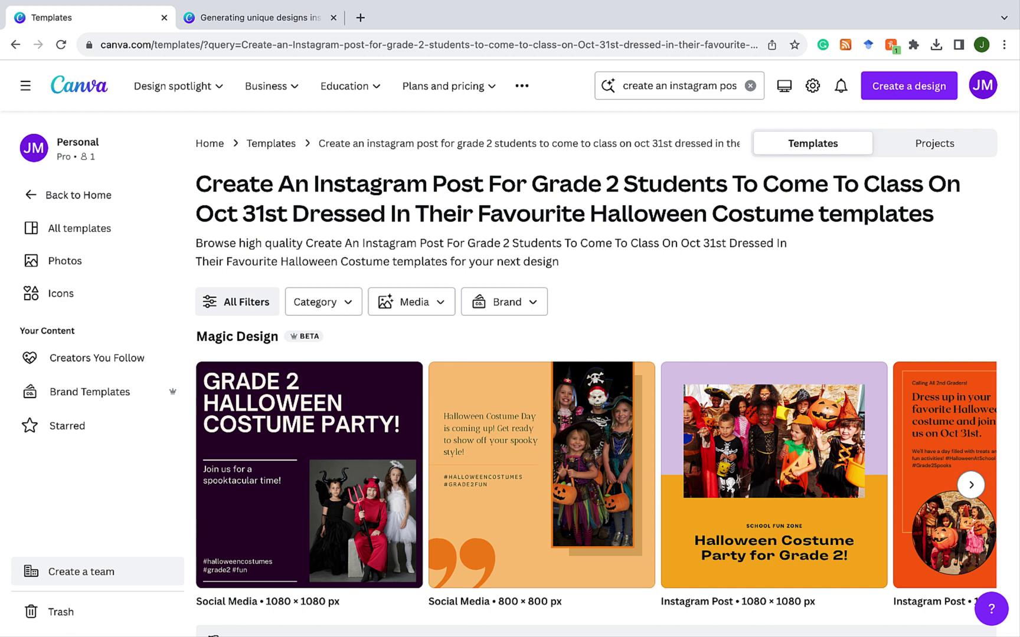
Browse the Magic Design carousel and preview the two-costumed-kids template with the orange quote box.
click(971, 484)
click(970, 484)
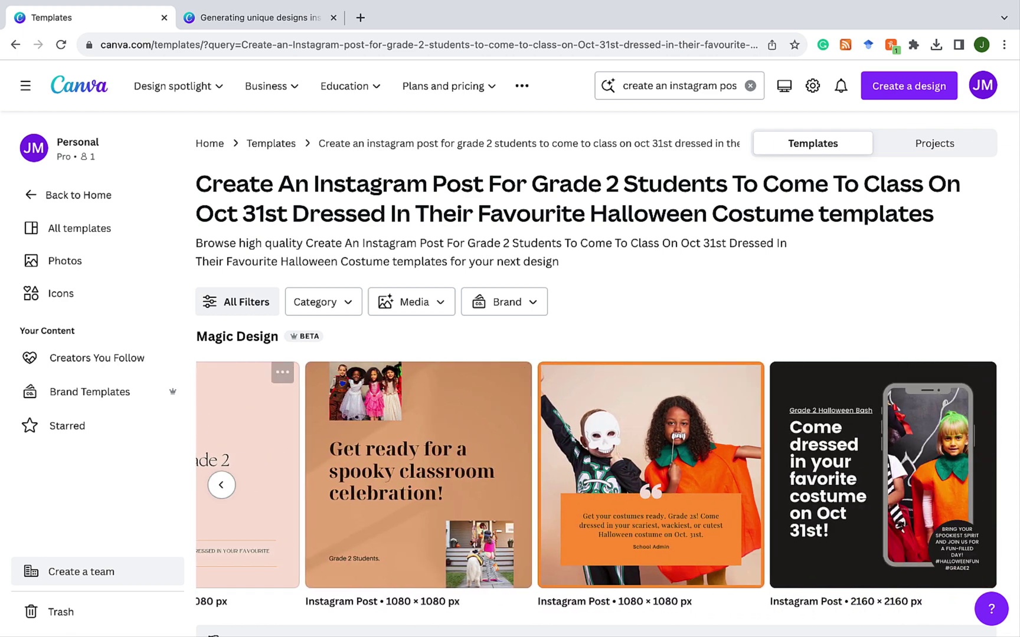
click(221, 485)
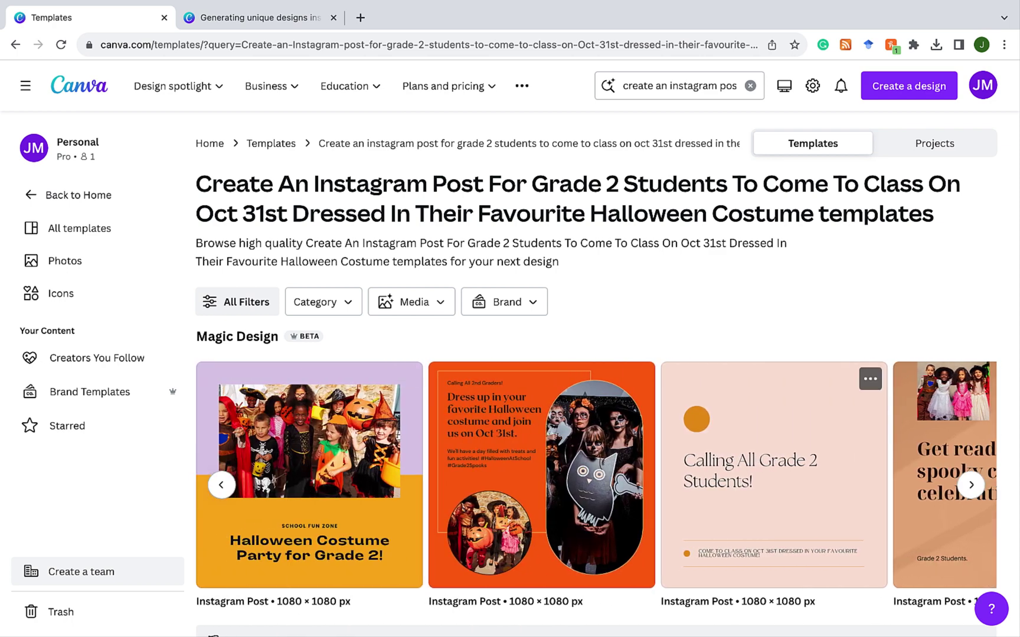
click(971, 485)
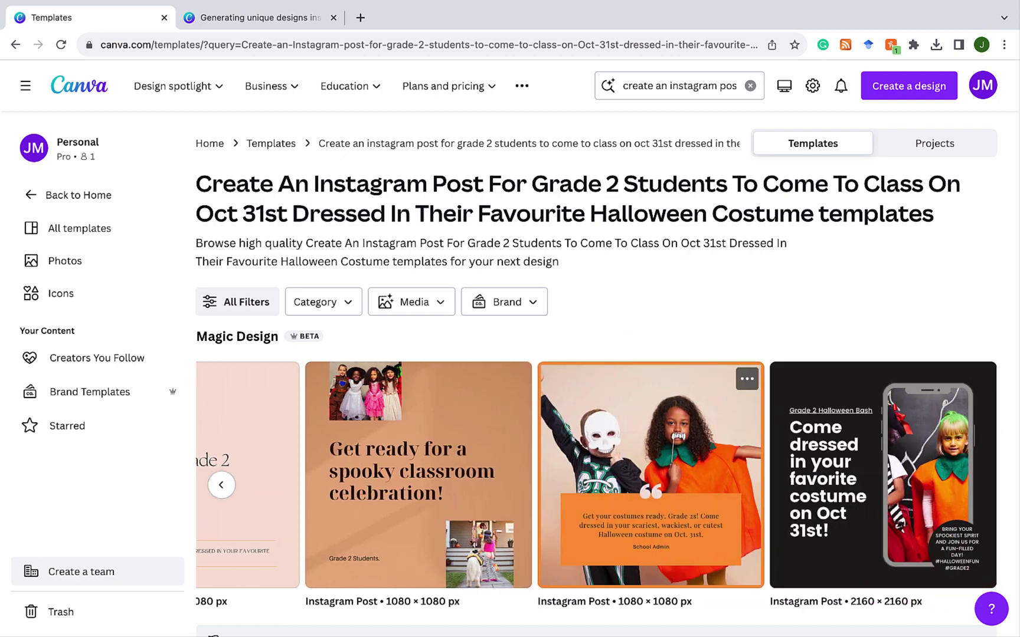
click(651, 448)
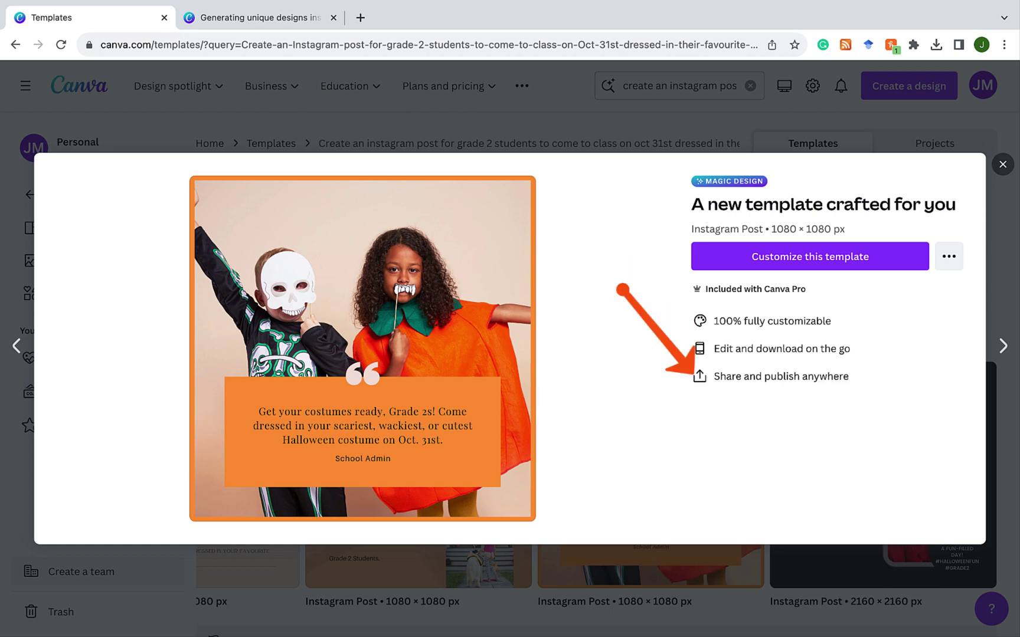
Customize a copy of the template, replacing the 'School Admin' signature with the teacher's name.
click(810, 256)
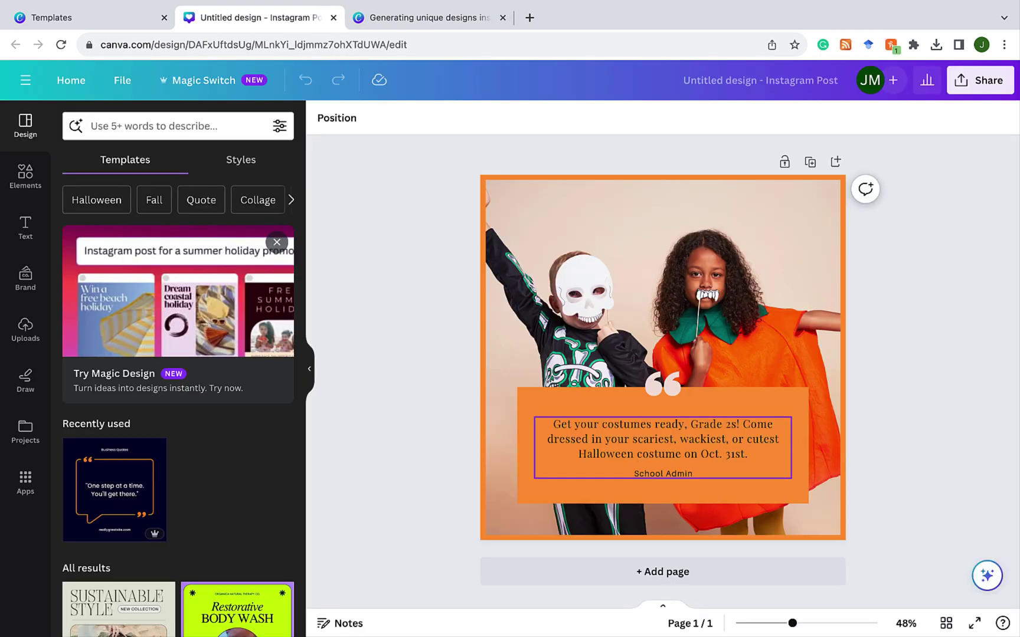
click(662, 473)
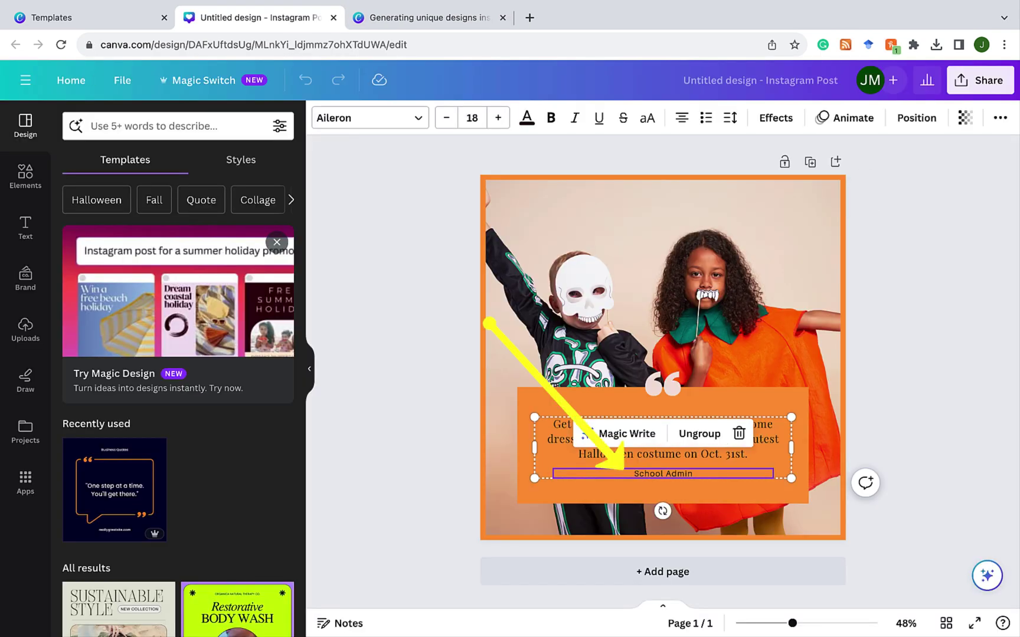
double_click(648, 473)
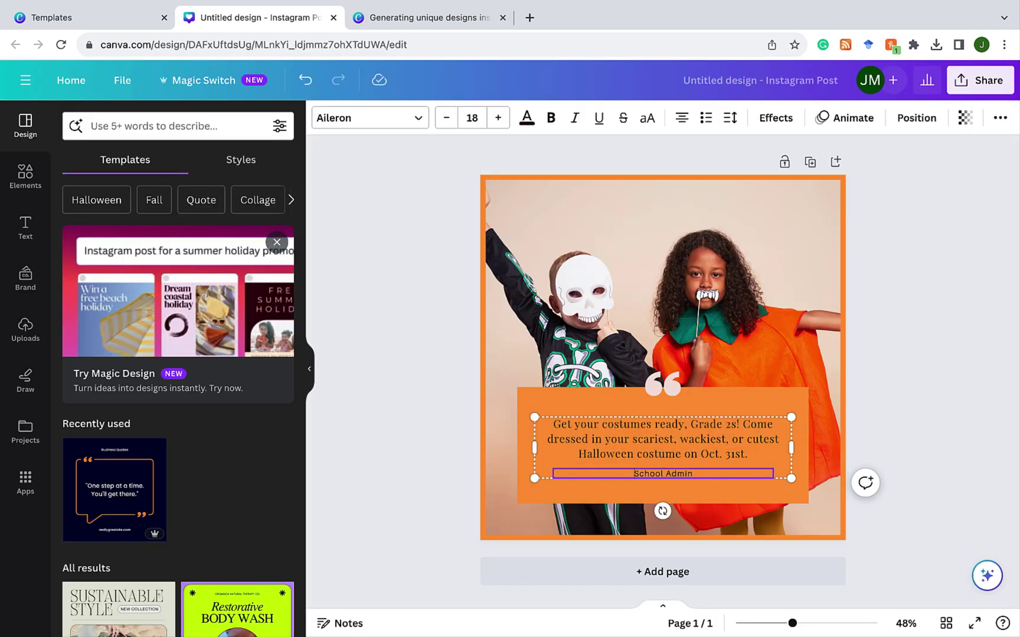
key(shift+End)
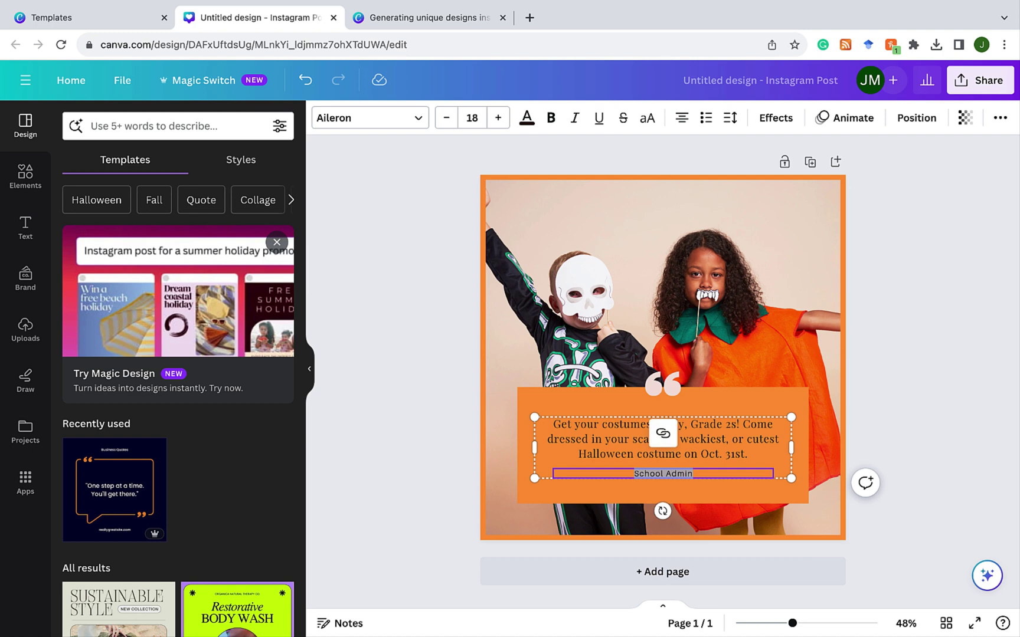
text(Mr. J)
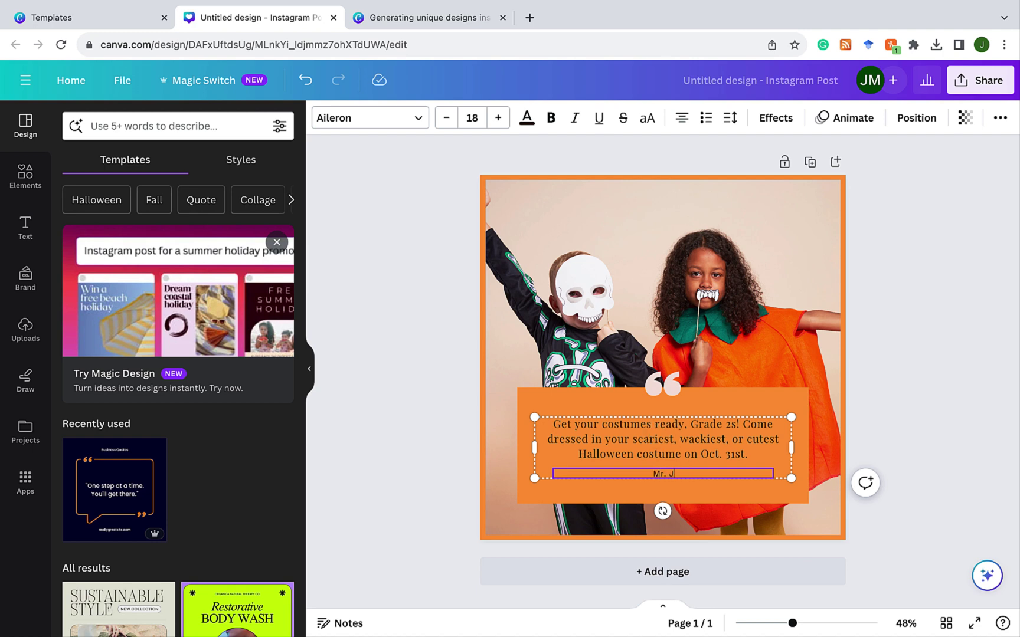
text(ason Matthew)
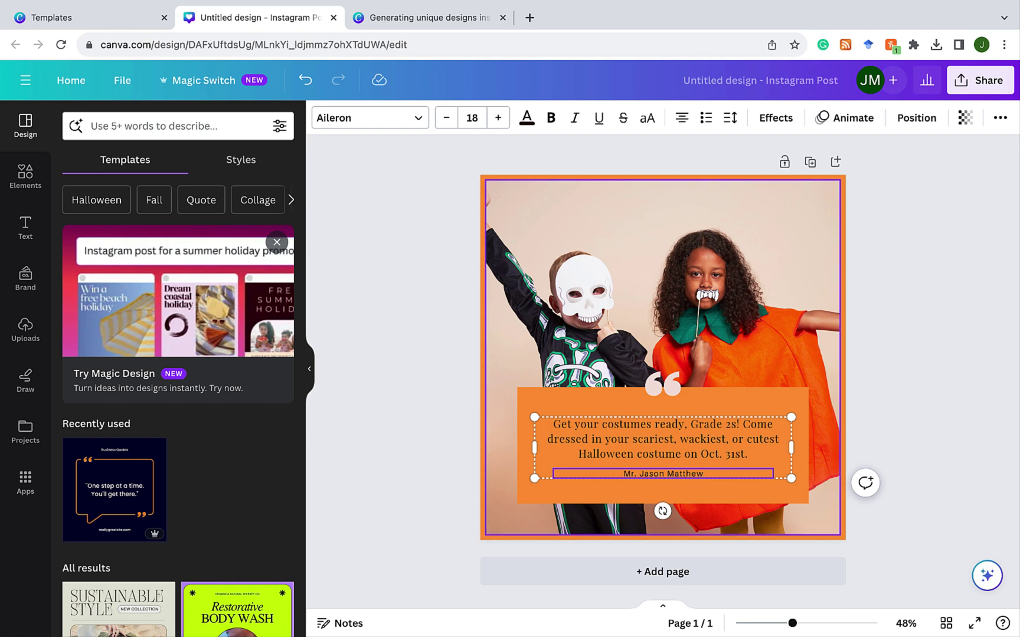
click(663, 295)
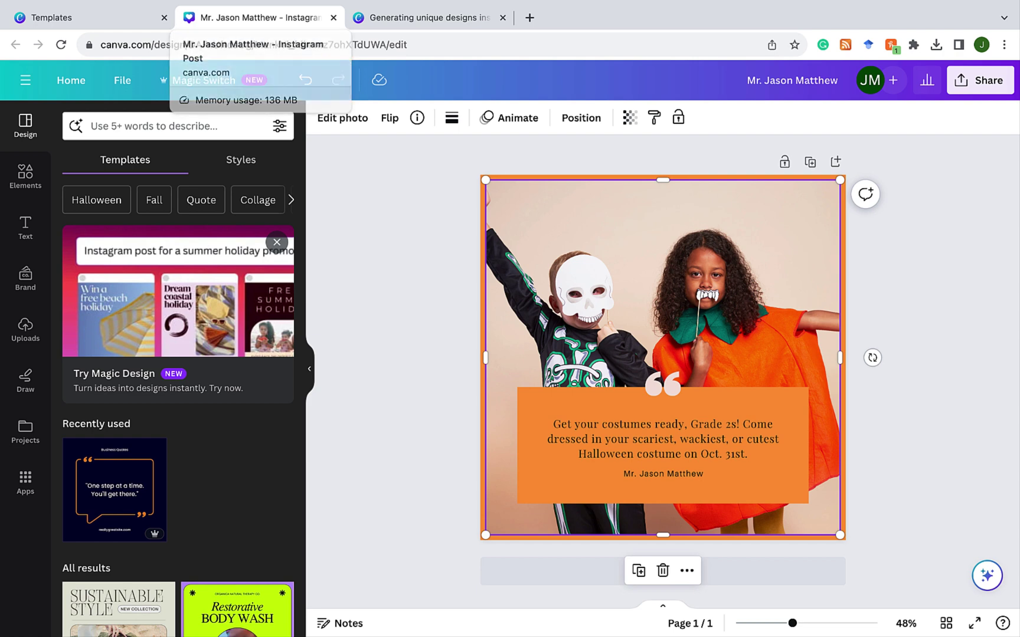
click(71, 17)
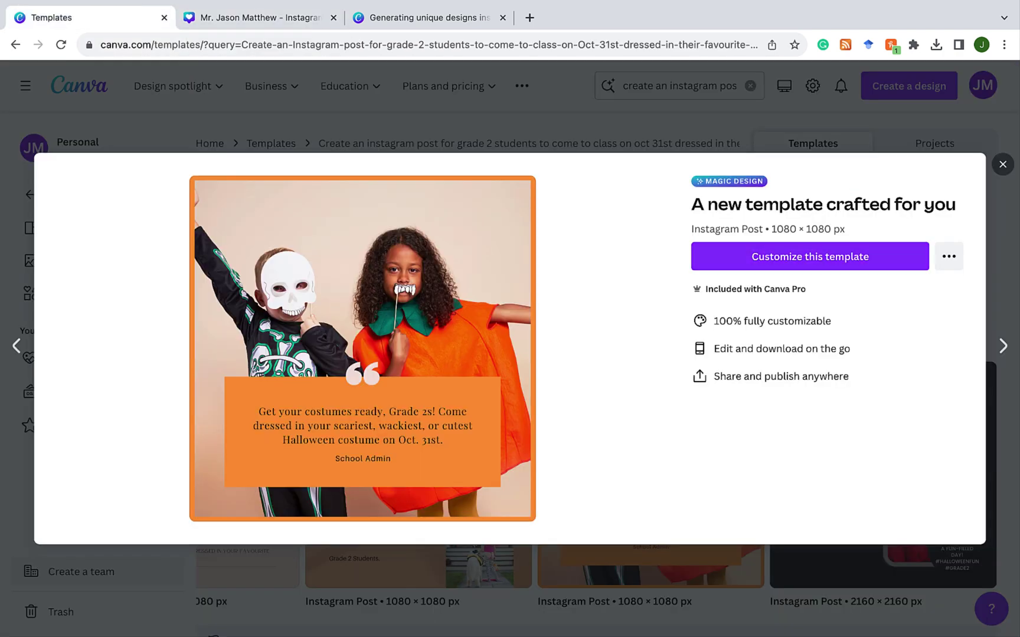
Close the template preview and filter the Halloween results to the Pinterest Pins category.
click(1002, 164)
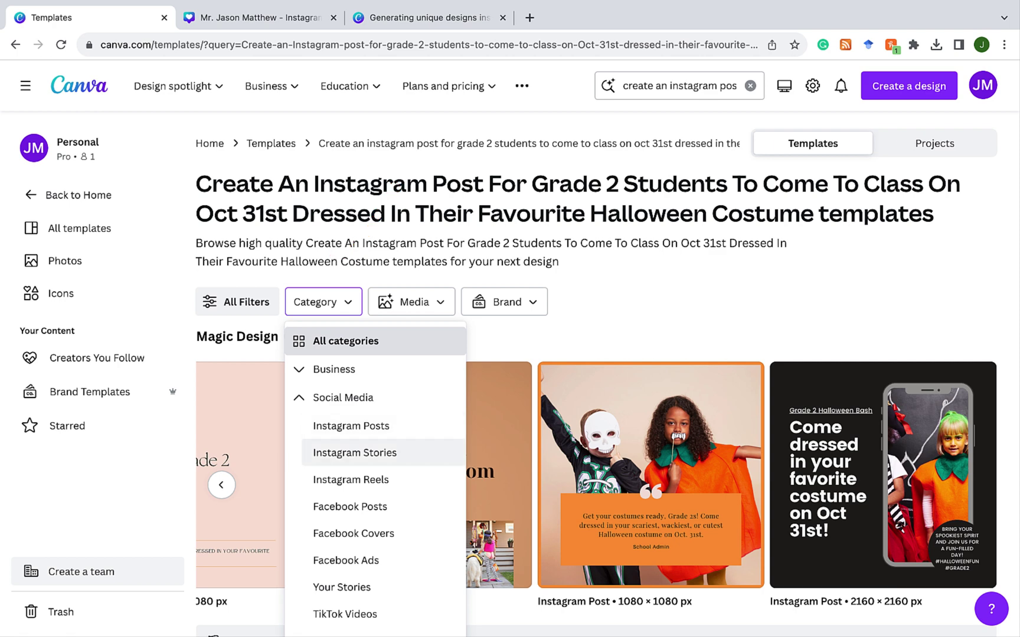
scroll(375, 449, down, 2)
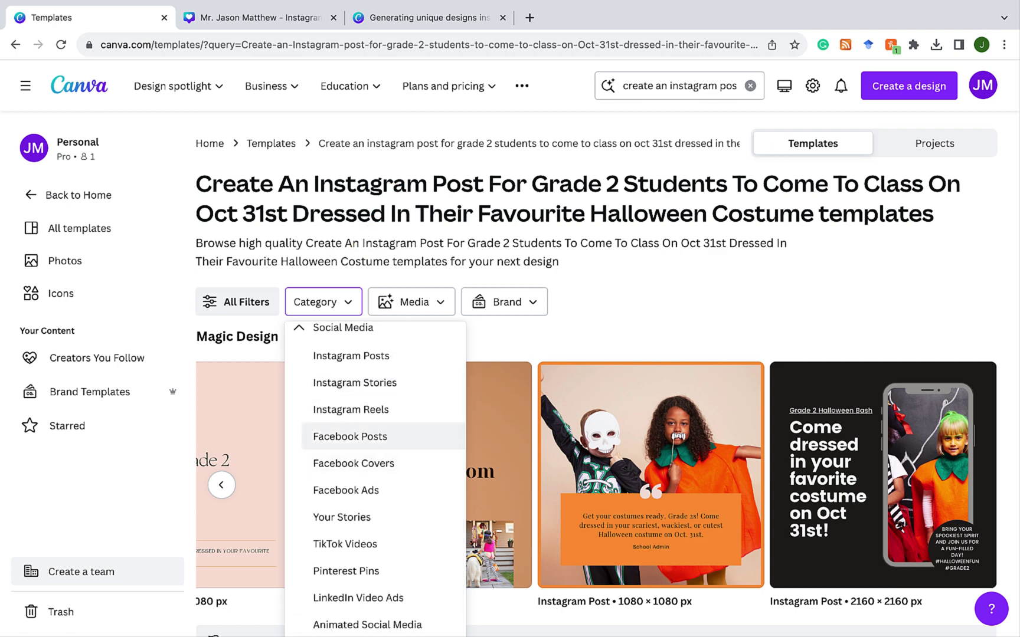
scroll(375, 436, down, 2)
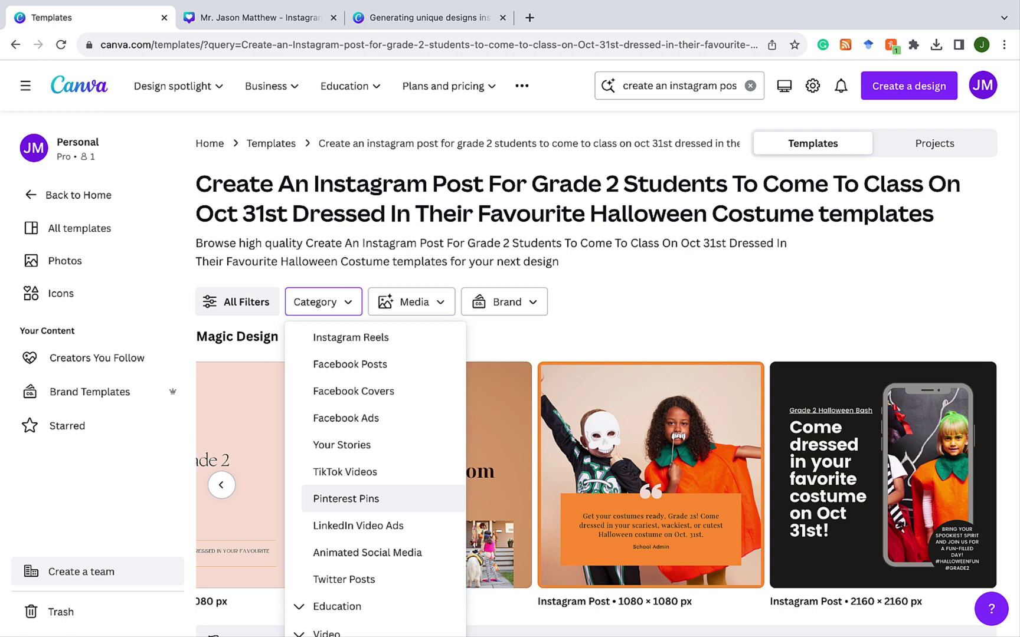
click(346, 498)
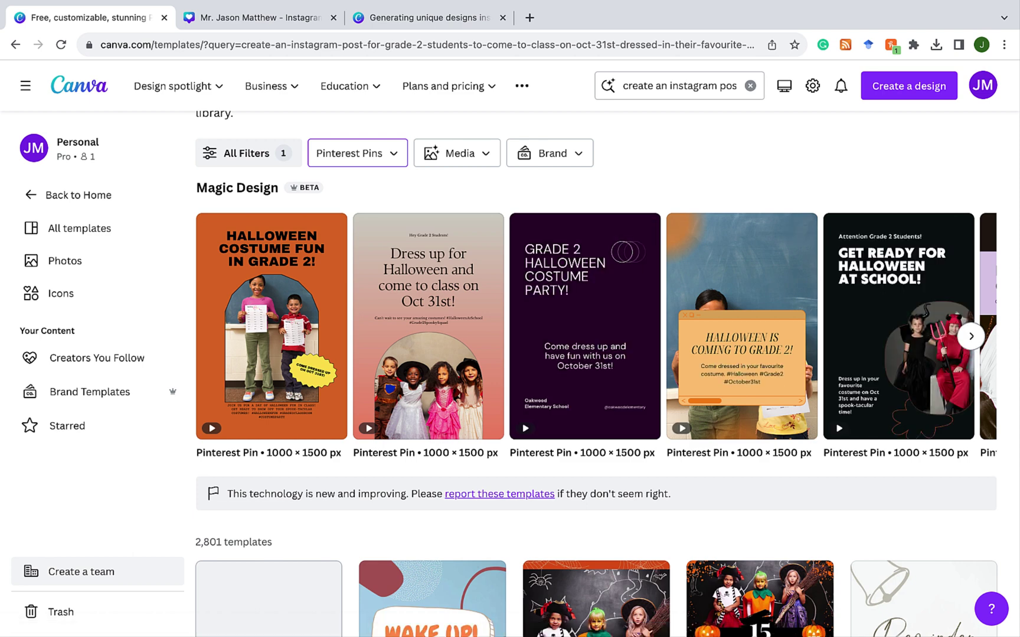
Browse more Pinterest results and preview the 'Ready to show off your spooky style?' pin.
click(971, 337)
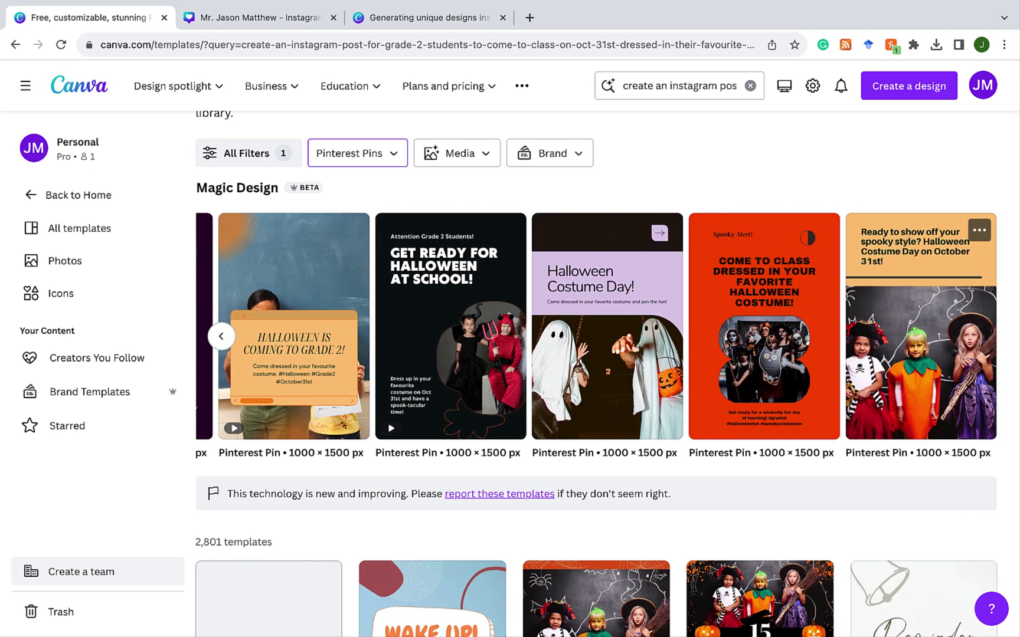
scroll(596, 373, up, 1)
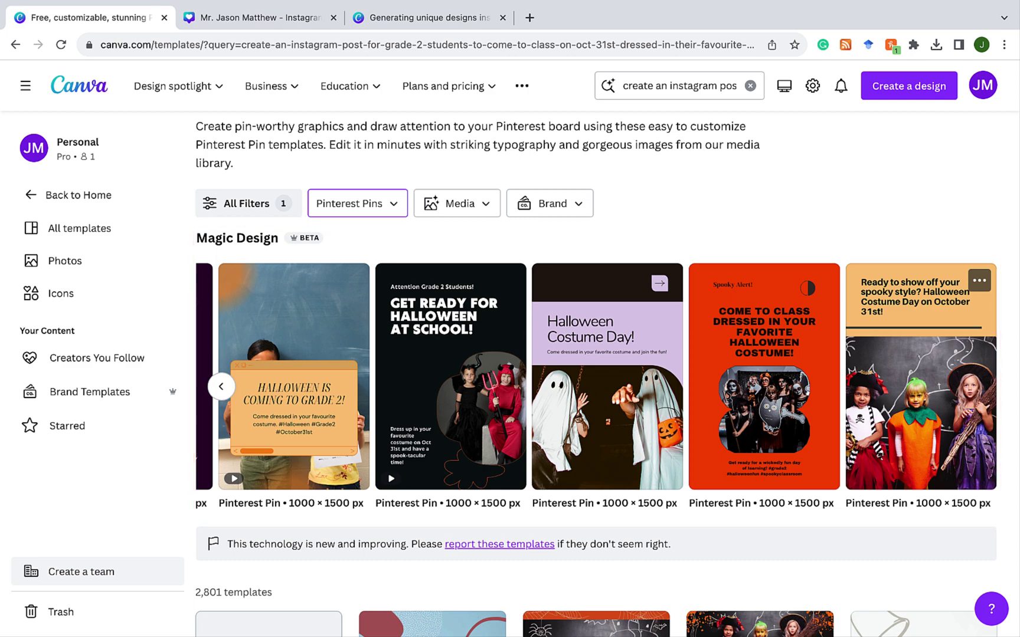
scroll(595, 392, down, 6)
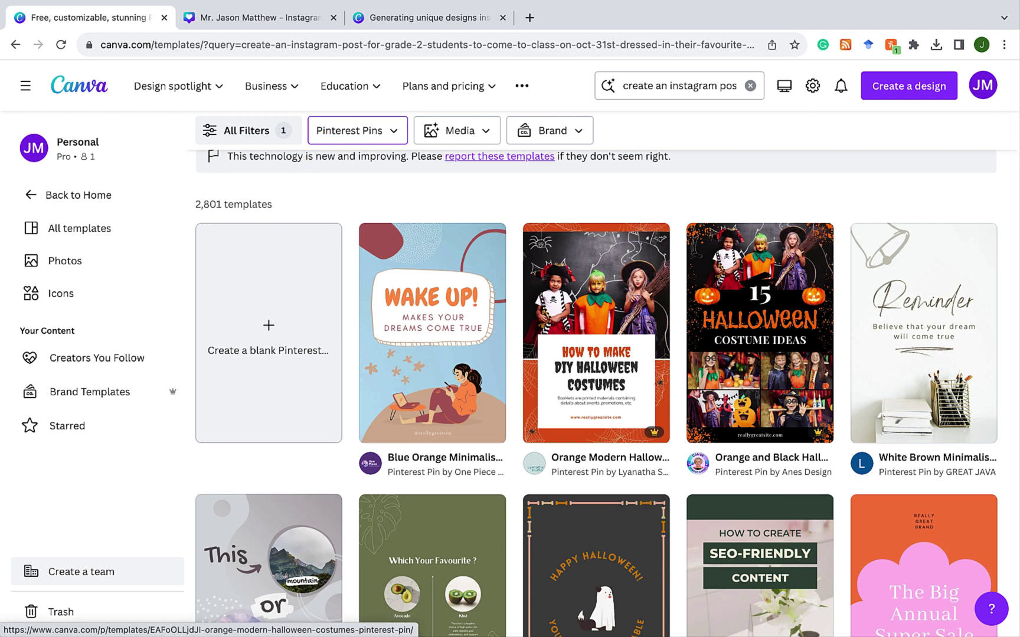
scroll(596, 331, up, 8)
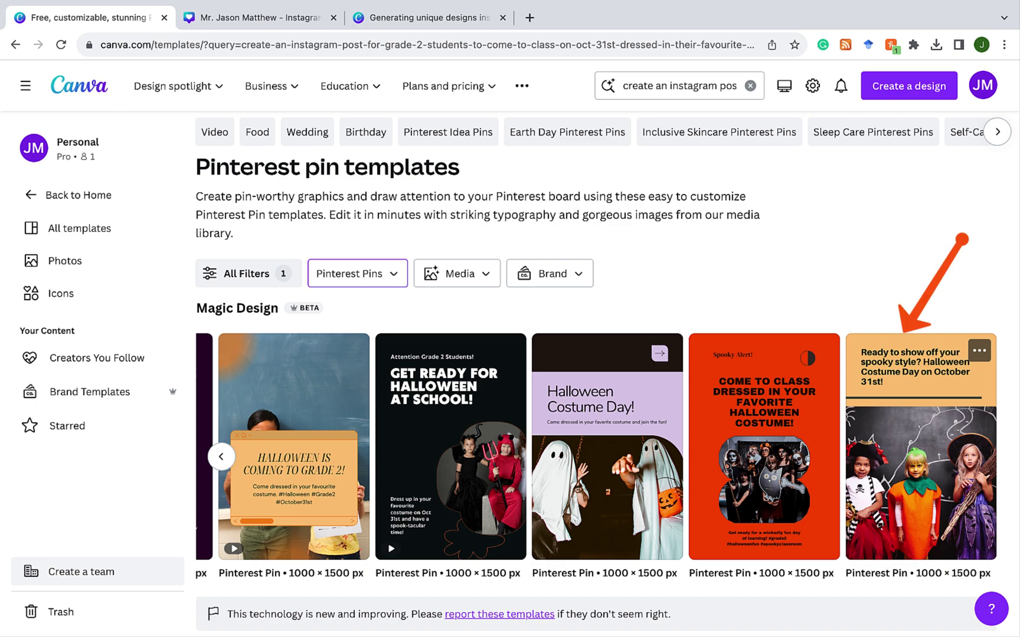
click(920, 449)
Open an editable copy of the spooky-style pin, view its download options, then dismiss them.
click(809, 256)
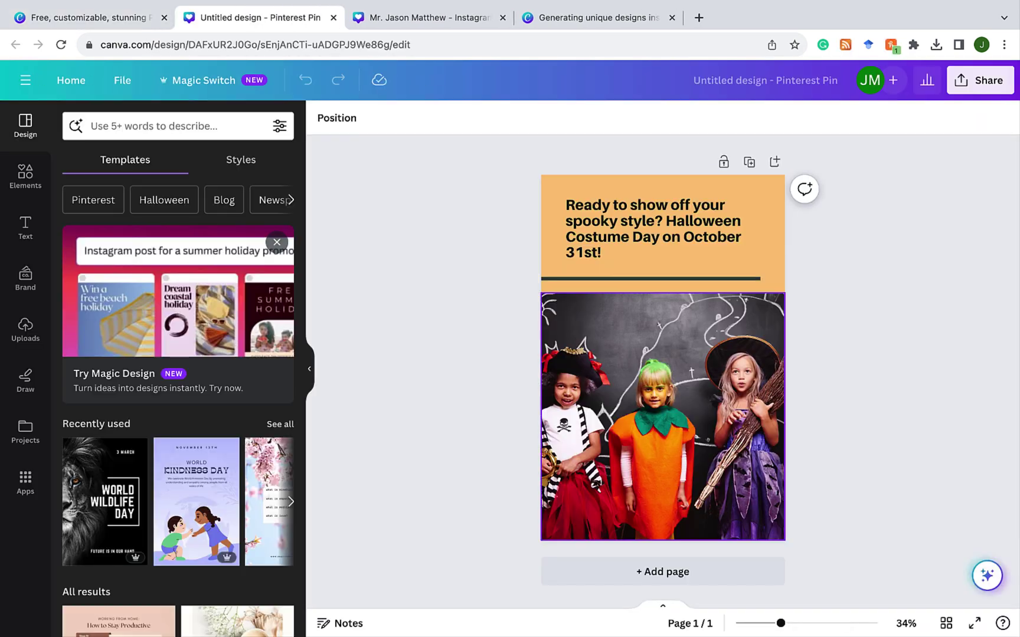
click(663, 416)
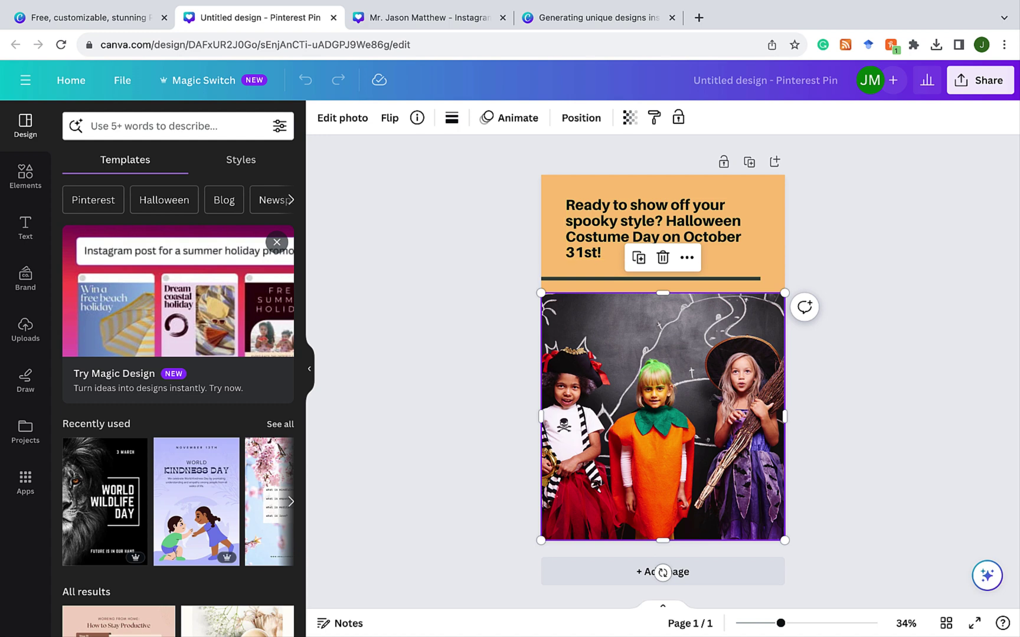
click(980, 80)
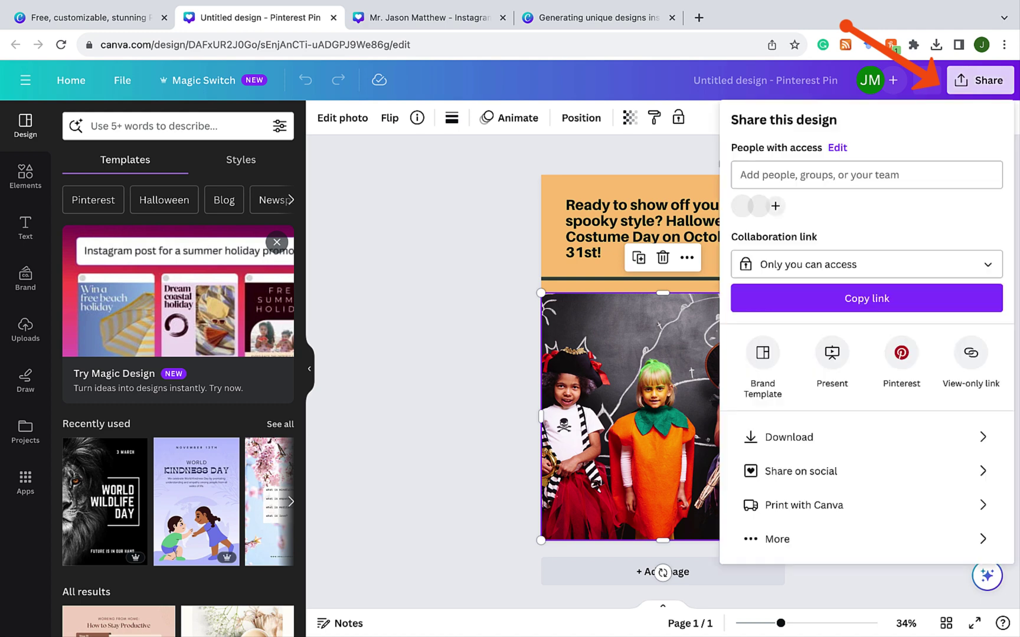
click(789, 437)
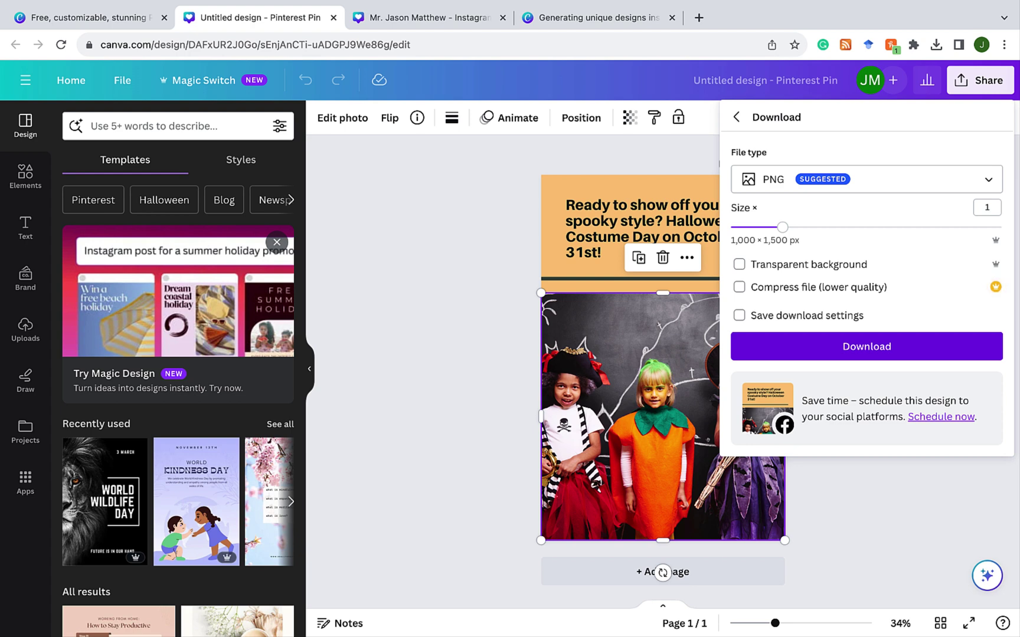
key(Escape)
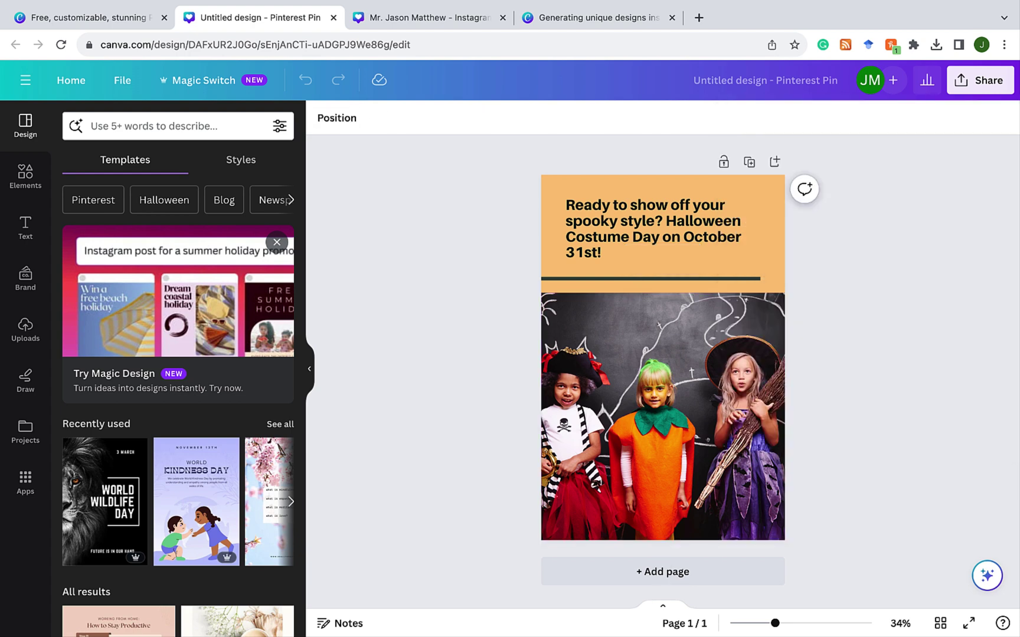
Go back to the Canva home page and scroll through the Recent designs.
click(70, 79)
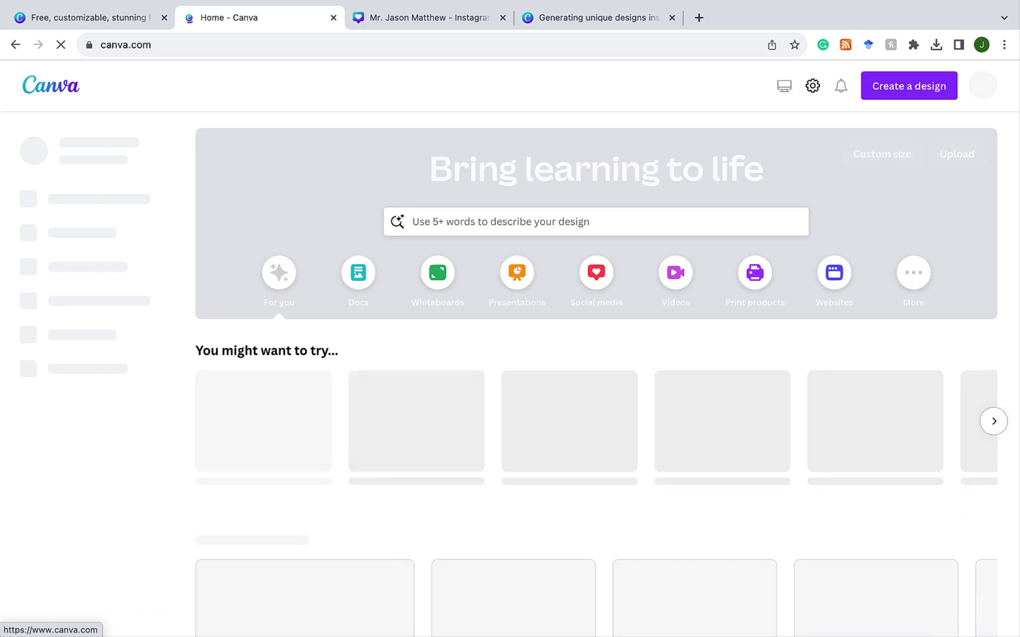
scroll(733, 324, down, 6)
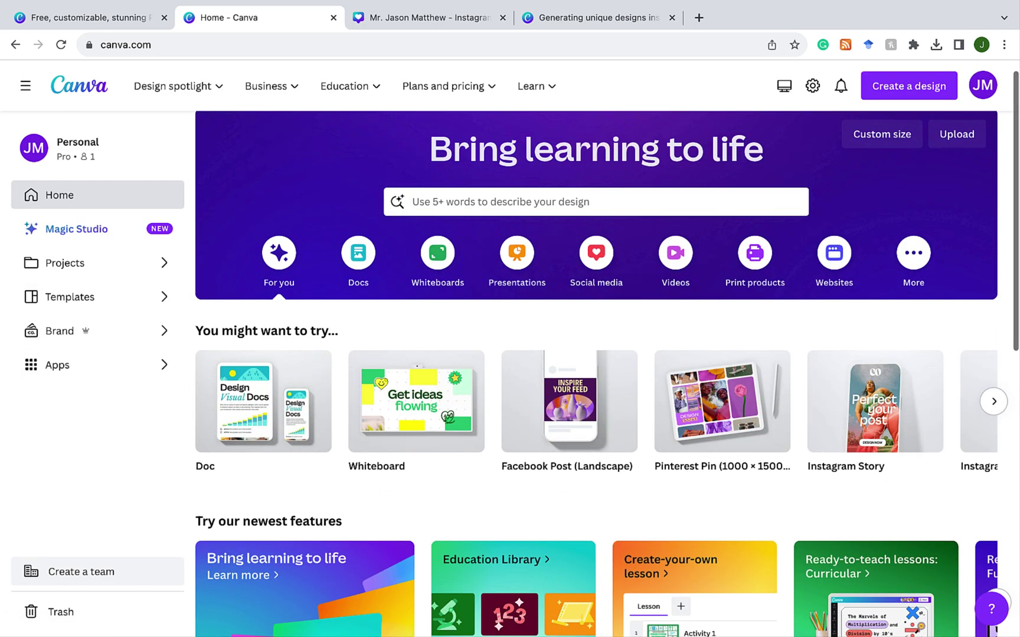
scroll(289, 295, down, 3)
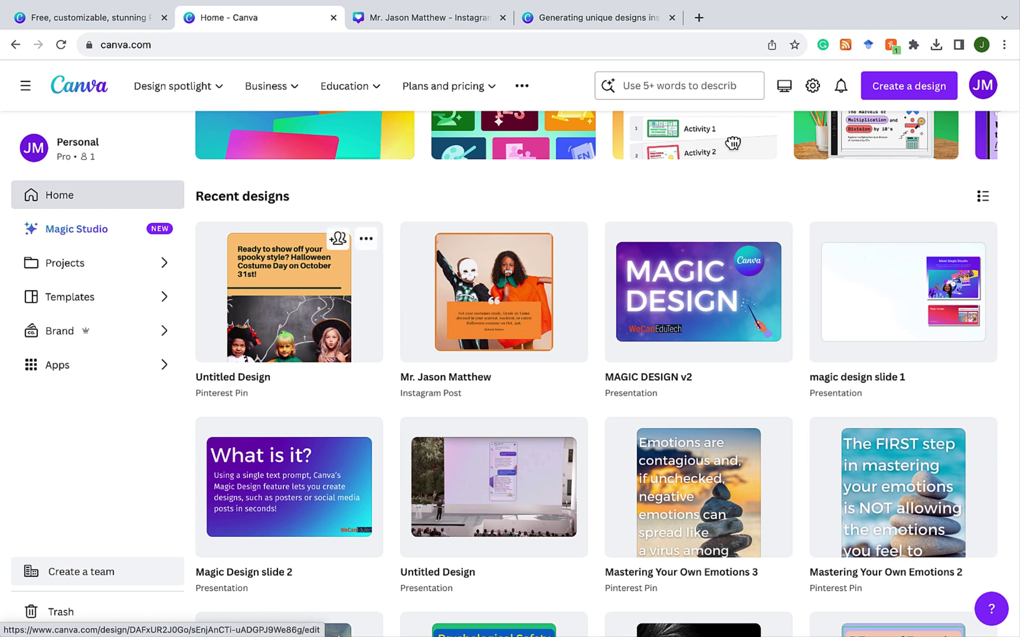
scroll(289, 295, up, 10)
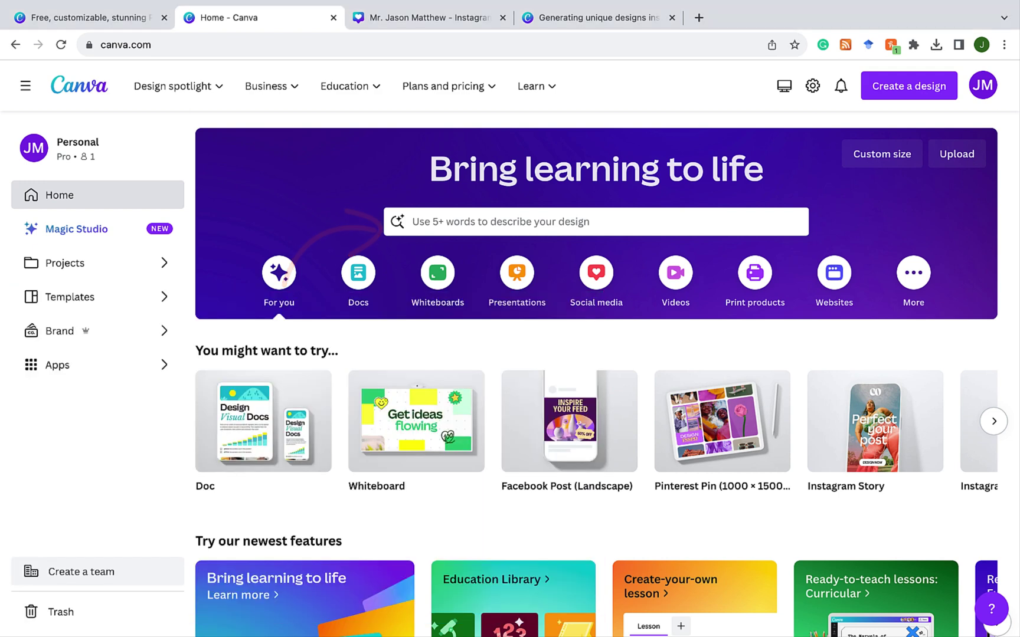
Search the grade 2 Minecraft coding workshop poster prompt and preview the first template.
text(Create a poster for a Minecraft workshop teaching Grade 2 students how to code.)
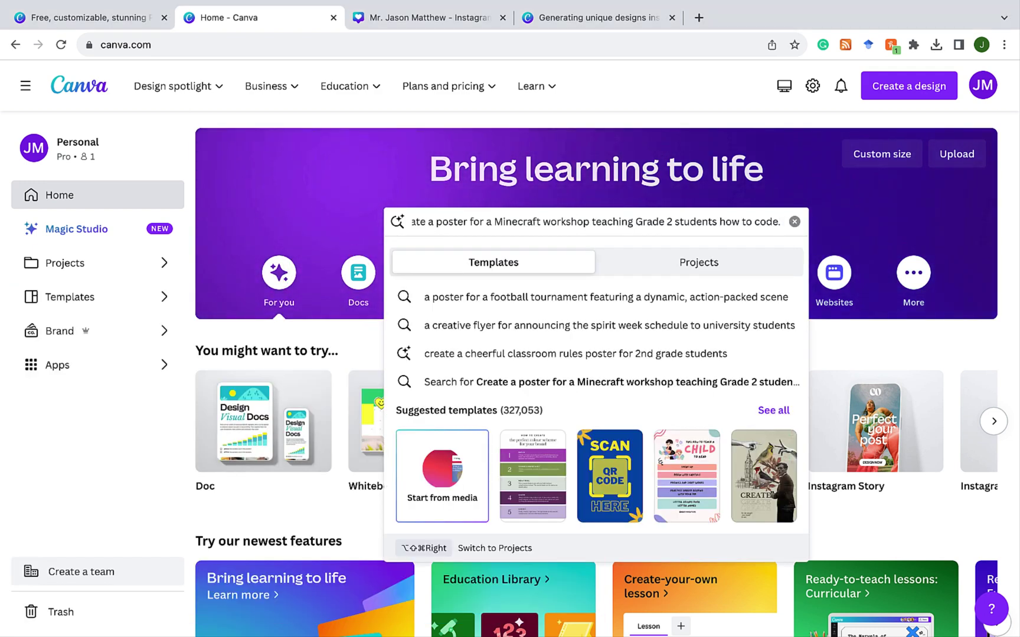
key(Return)
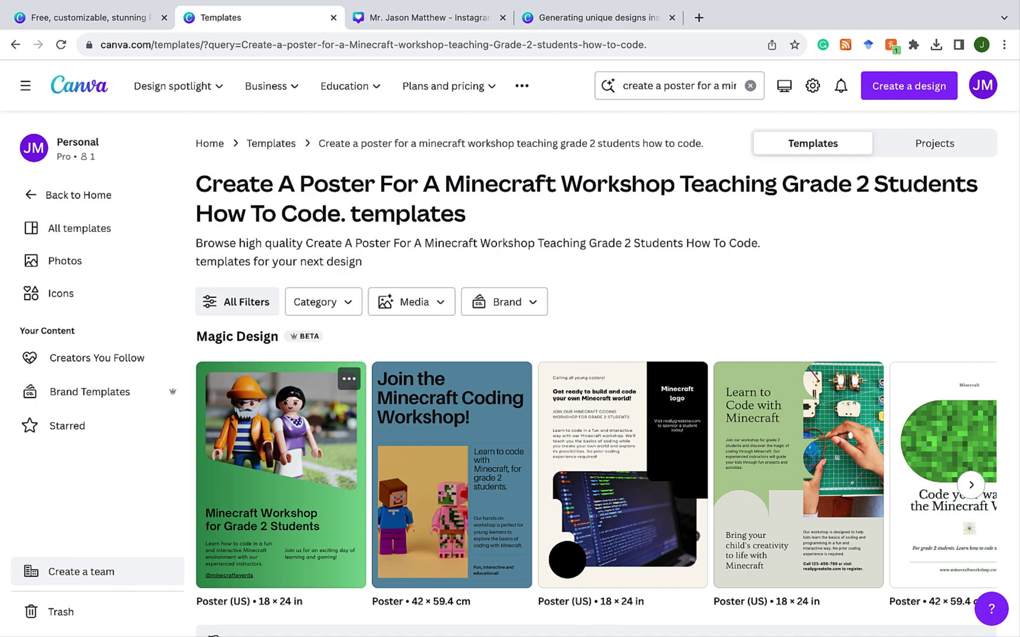
click(278, 449)
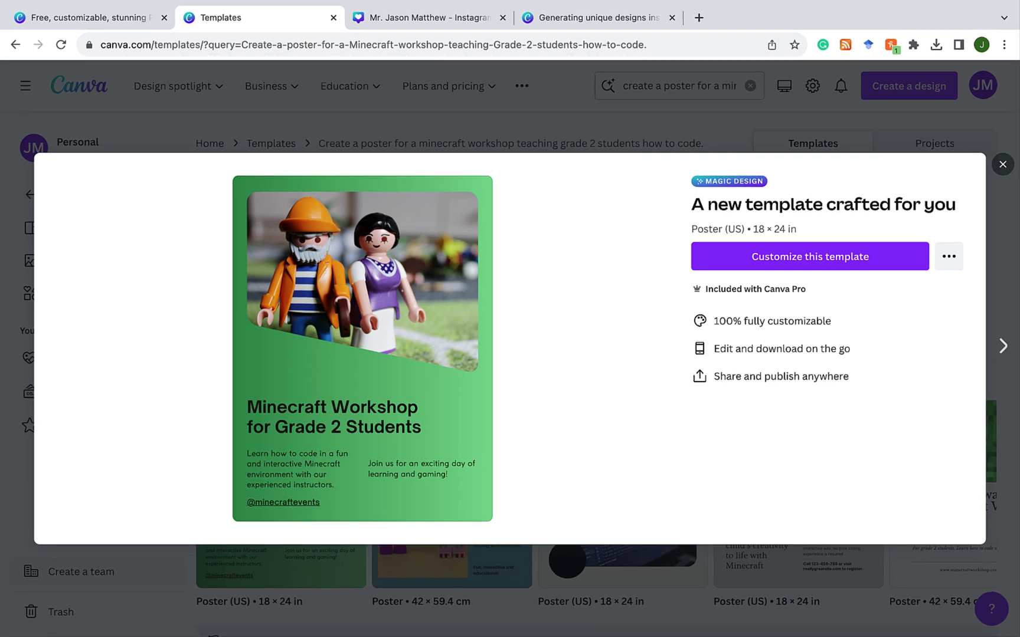
key(Escape)
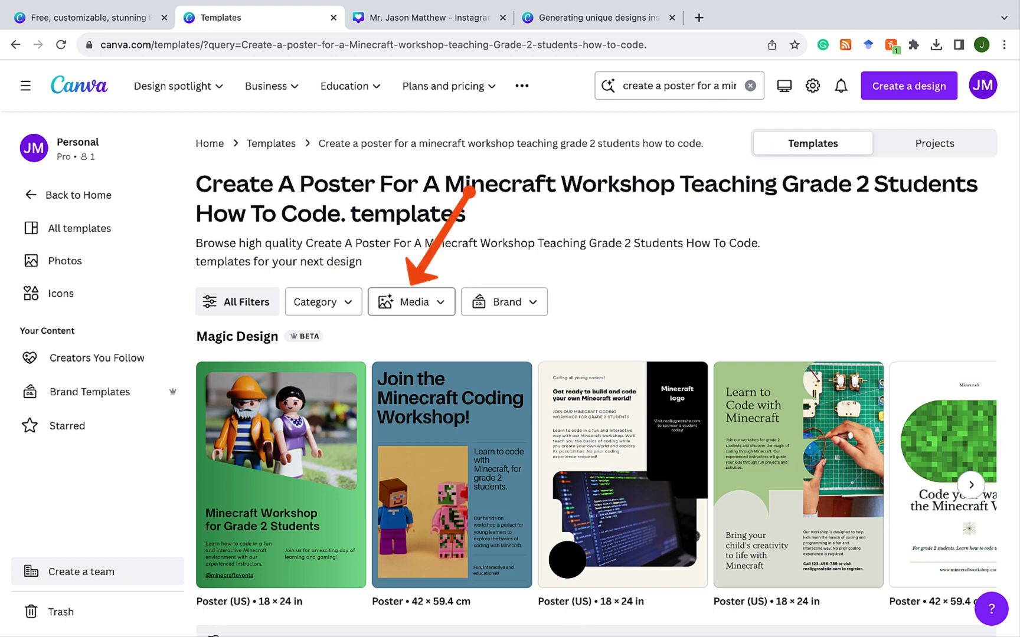
Upload the desktop Minecraft image through the Media filter to regenerate the poster templates.
click(412, 302)
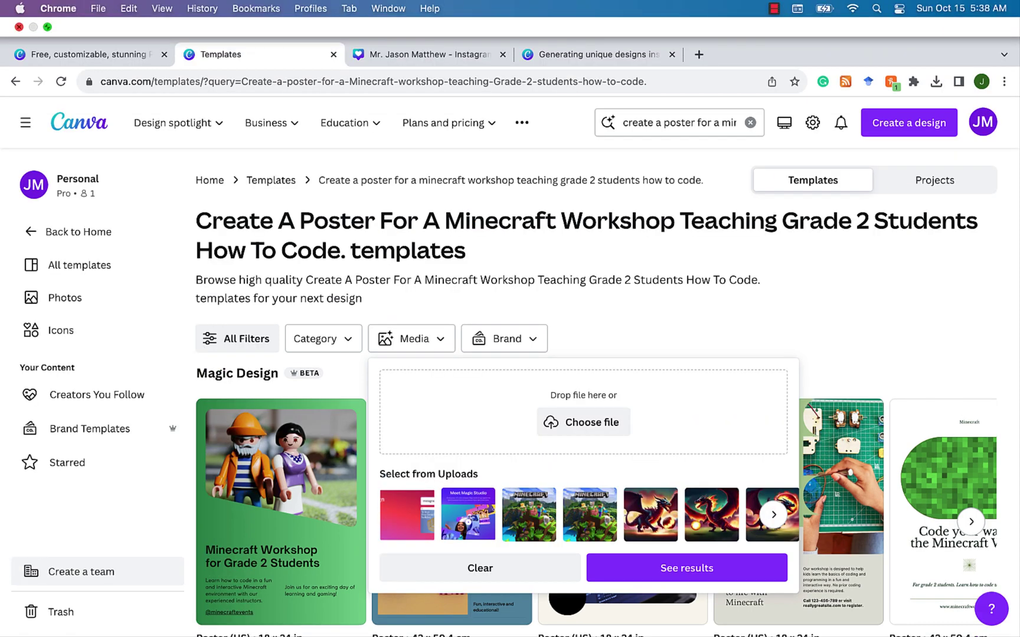
click(47, 27)
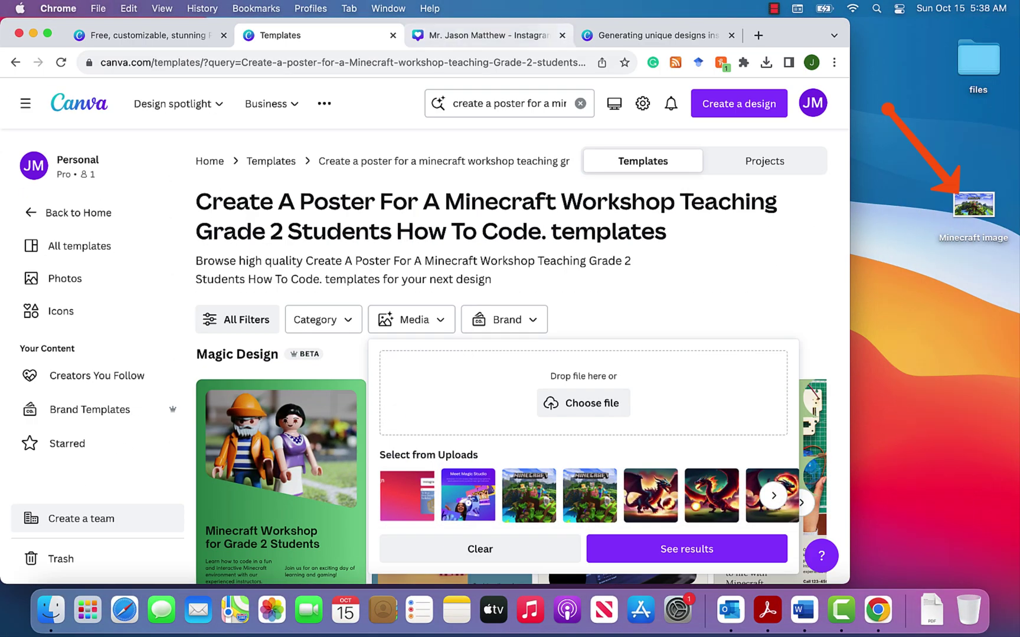
drag(974, 204, 546, 377)
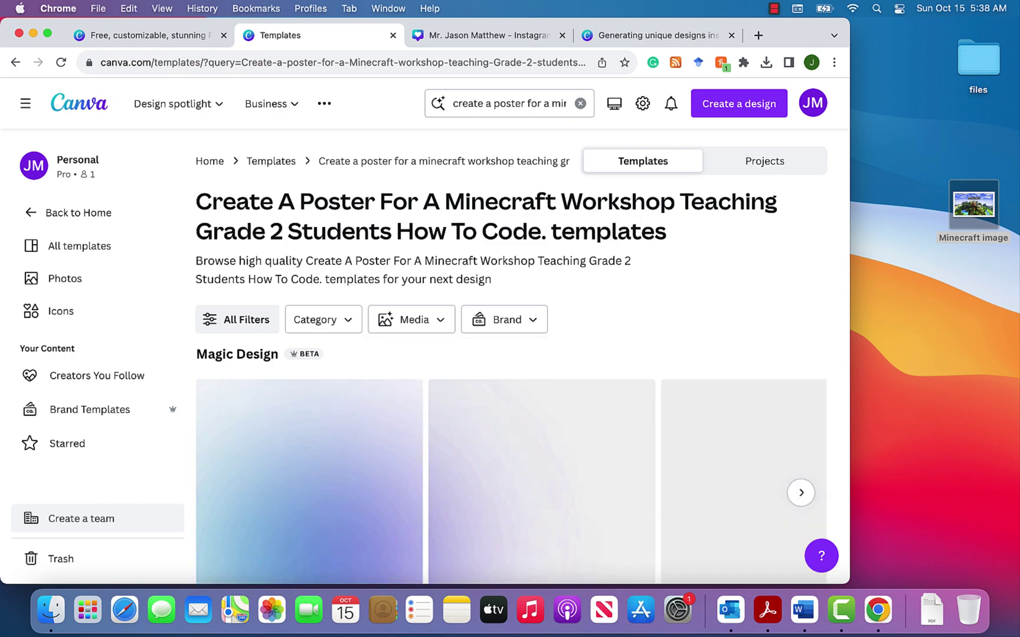
key(ctrl+super+f)
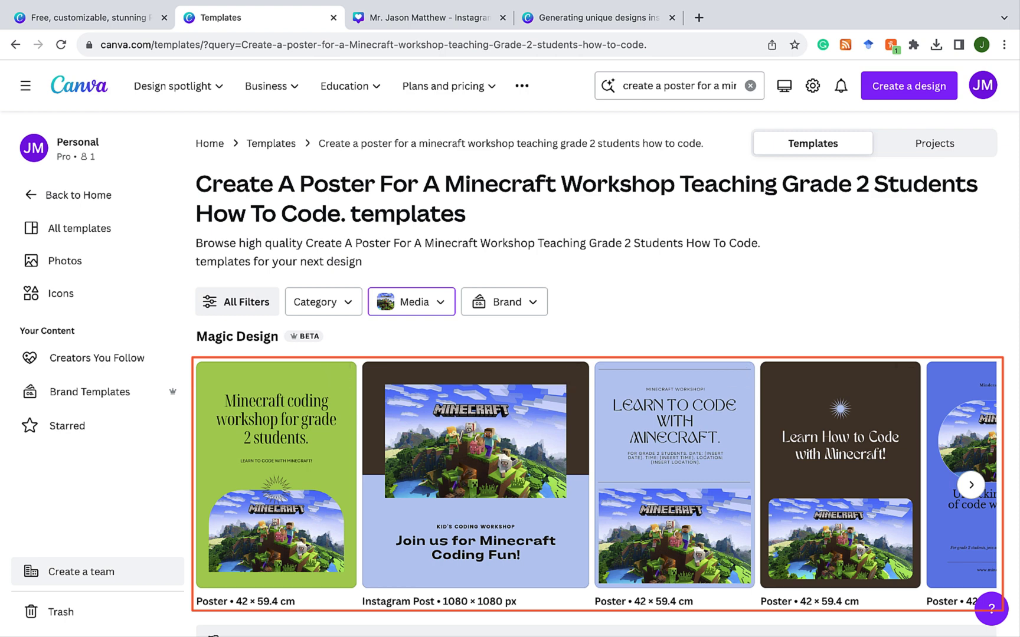
scroll(667, 472, right, 5)
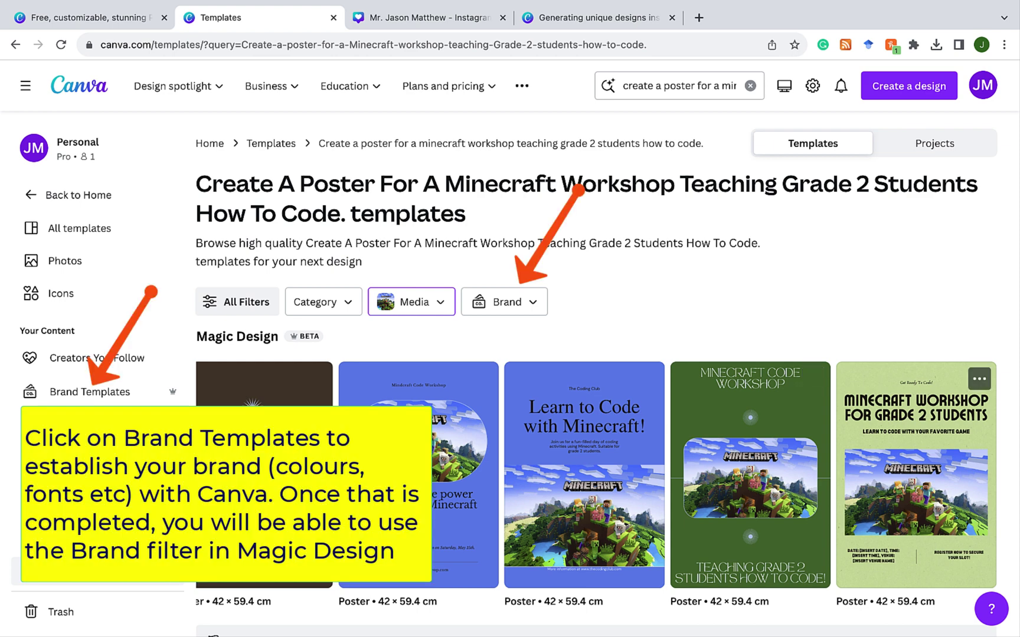
Apply the first brand kit and preview the 'Minecraft Workshop for Grade 2 Students' poster.
click(505, 301)
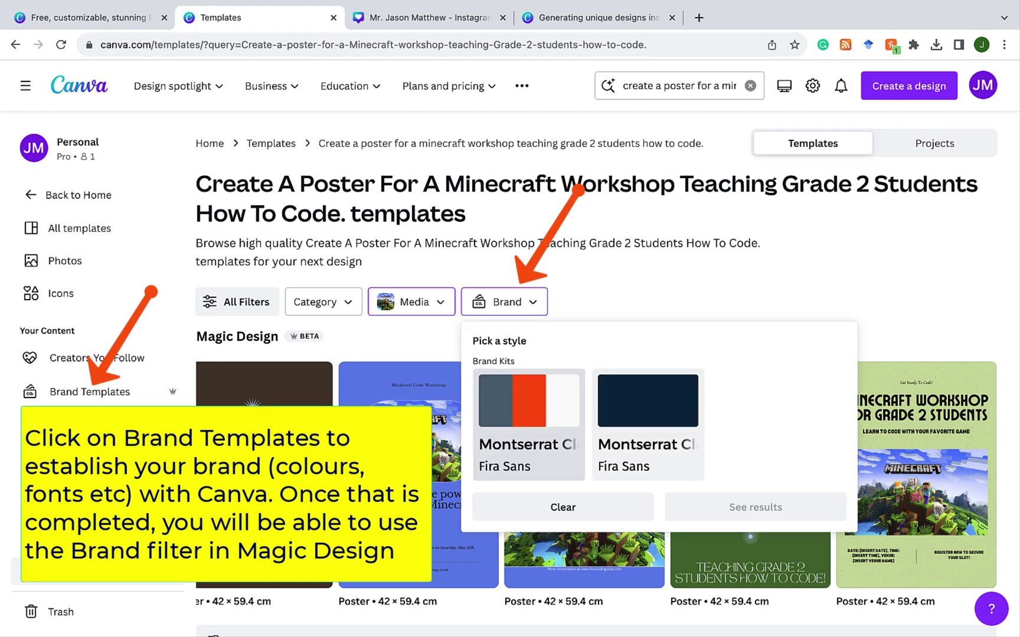
click(528, 424)
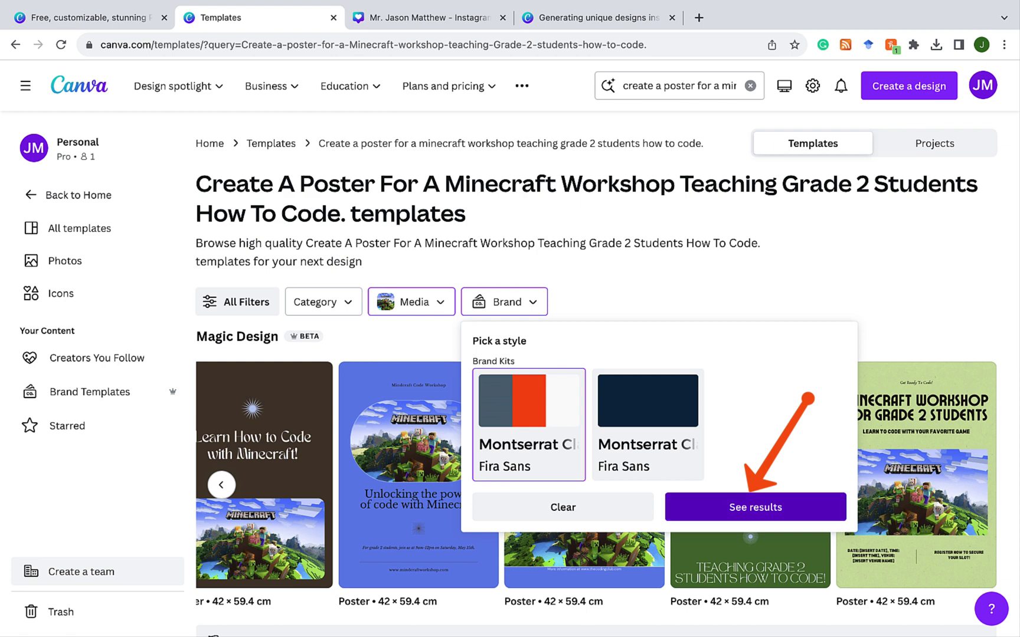
click(755, 507)
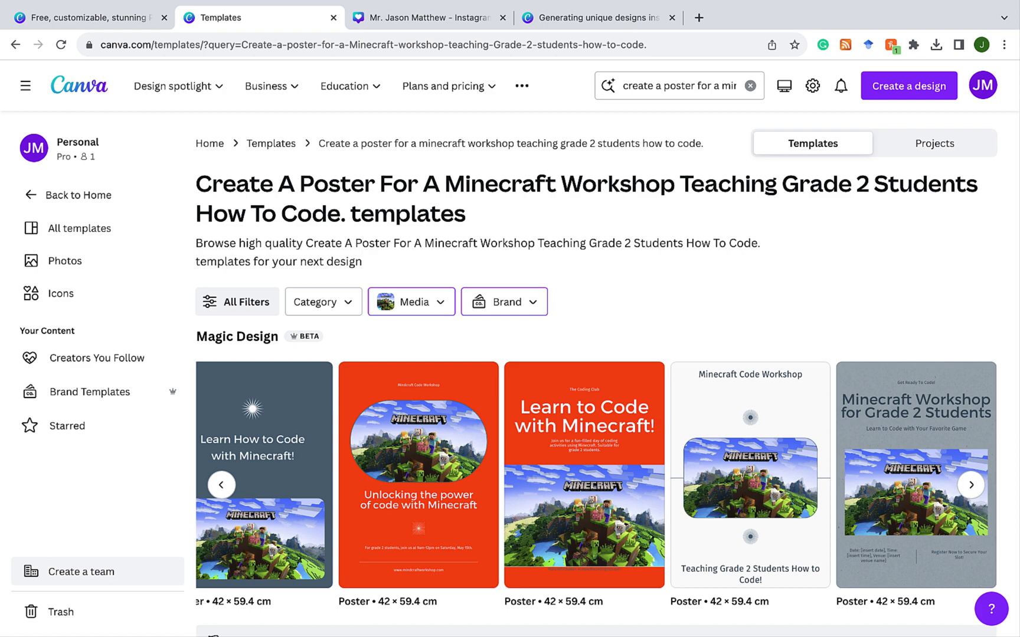
click(916, 472)
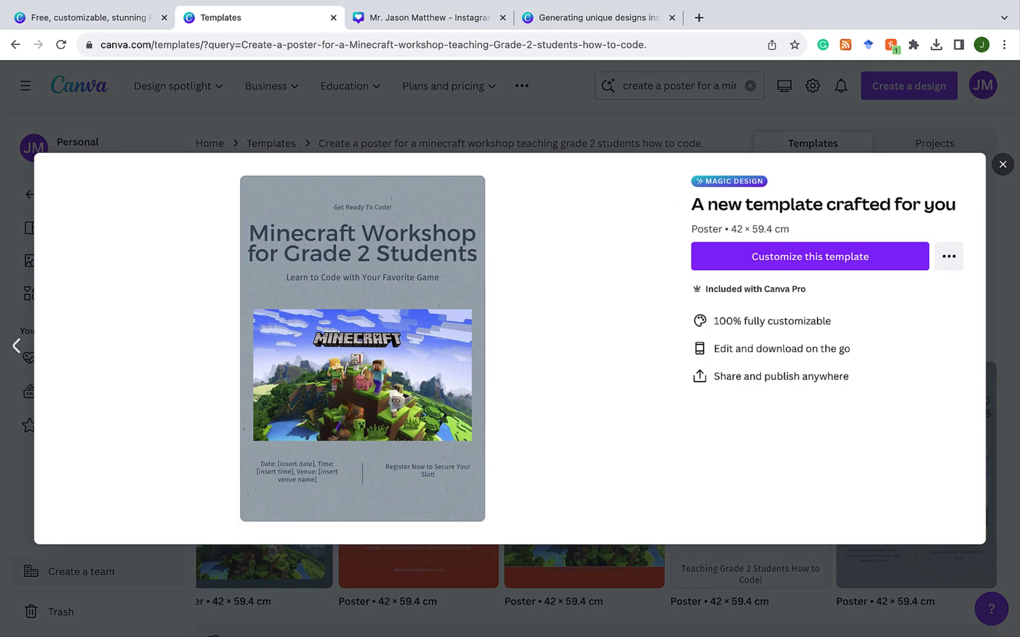
Open the Grade 2 Minecraft workshop poster template as an editable design and dismiss the sharing options.
click(698, 249)
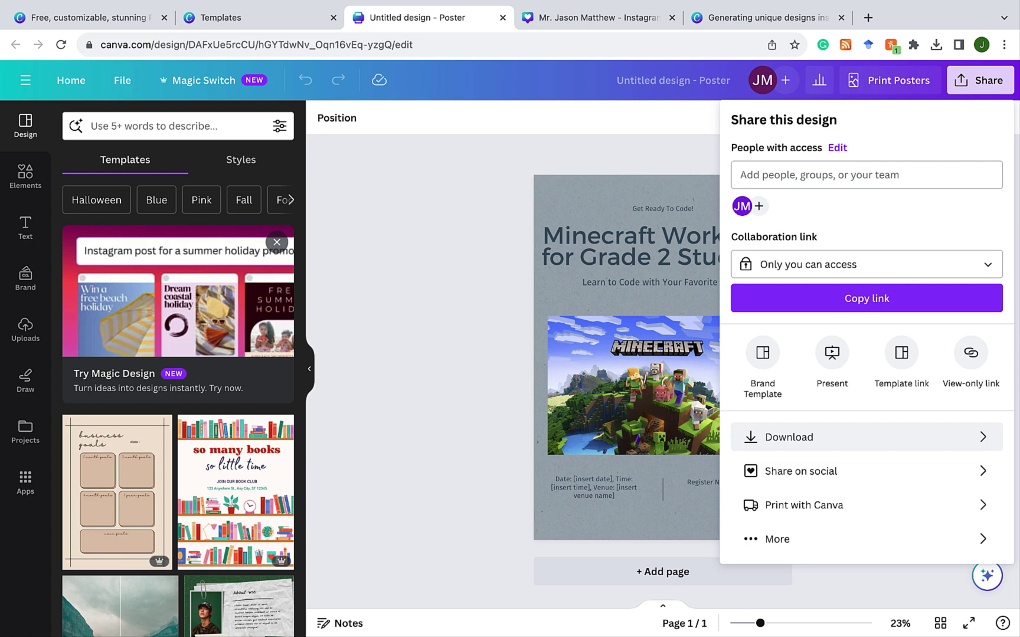
key(super+Tab)
key(super+Tab)
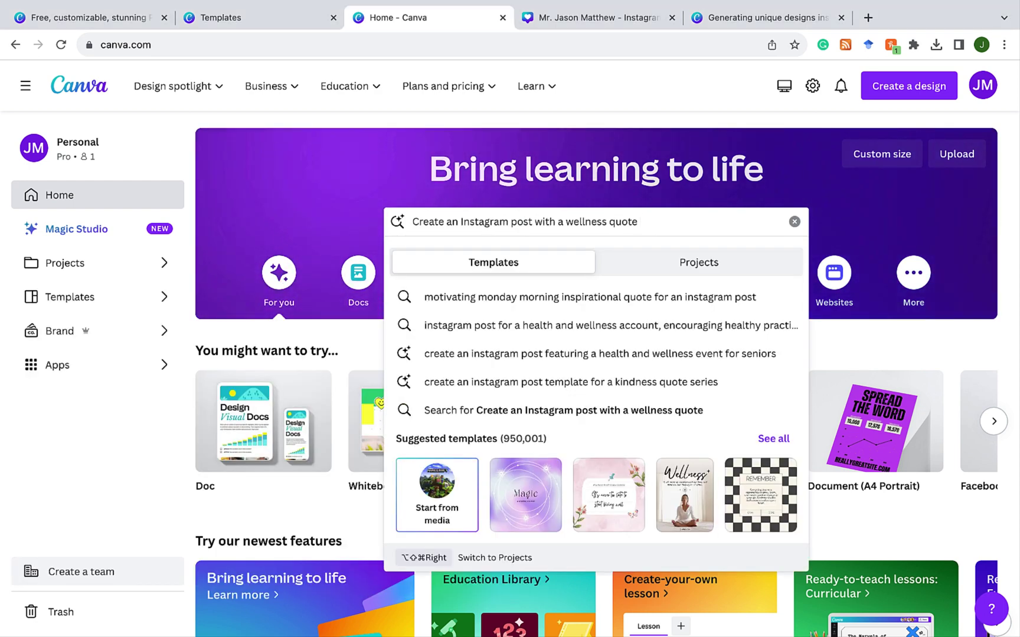
Run the 'Create an Instagram post with a wellness quote' prompt, then switch to the Magic Design help article.
key(Return)
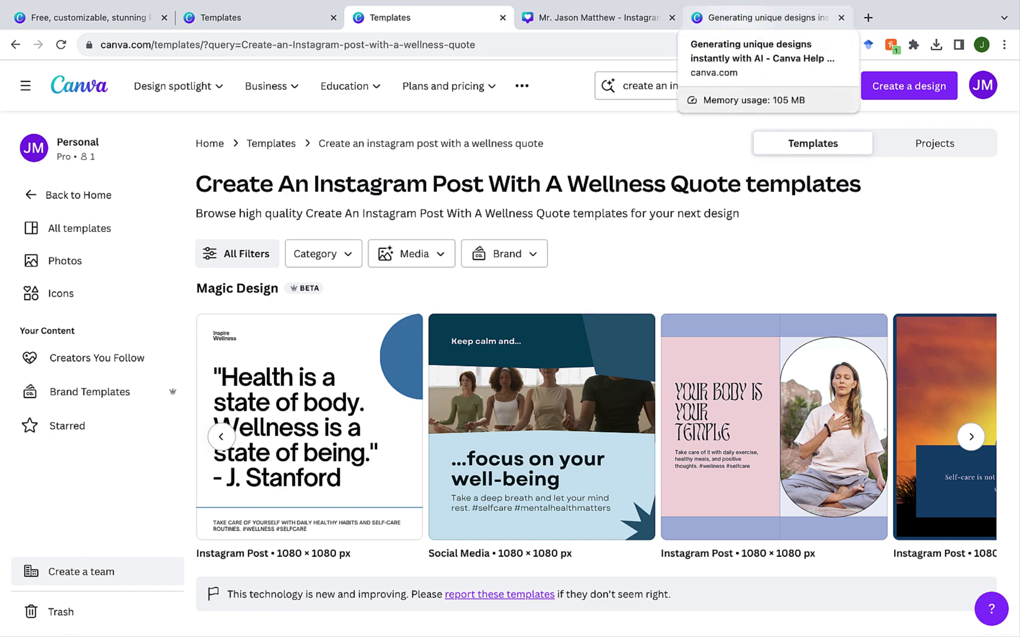
click(761, 17)
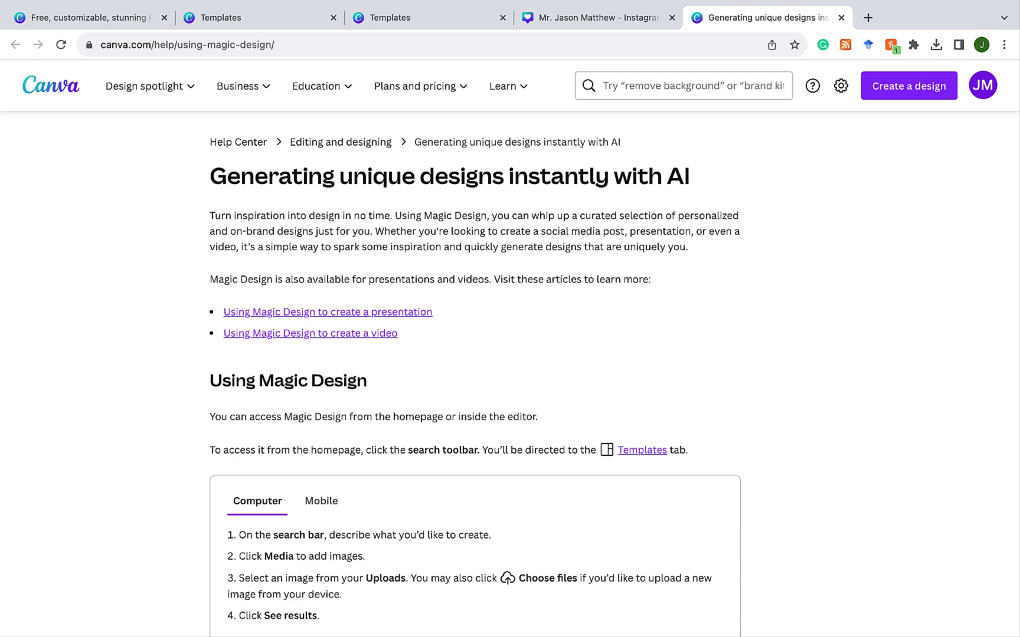
Scroll the Magic Design help article down to its usage limits section.
scroll(475, 376, down, 7)
scroll(476, 376, down, 3)
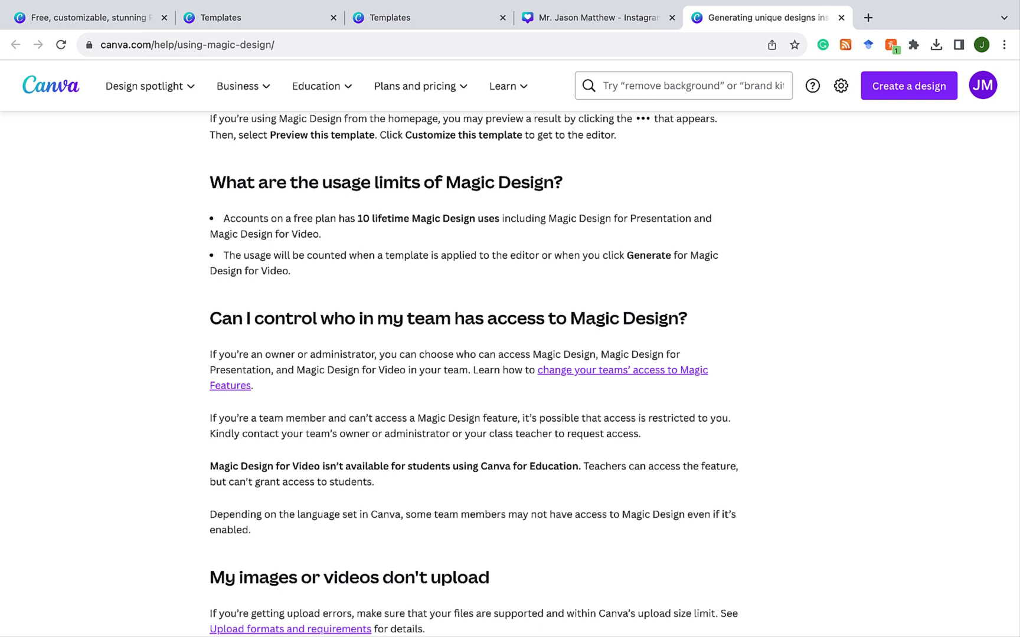
mouse_move(415, 86)
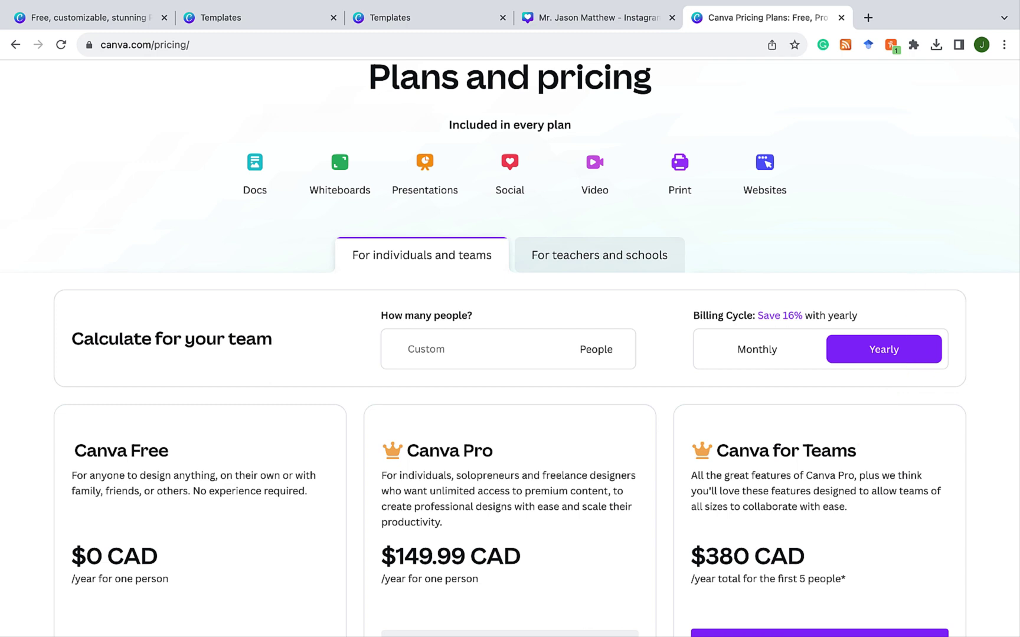
Show monthly plan prices, then the free teachers and schools plans with their feature lists.
click(757, 350)
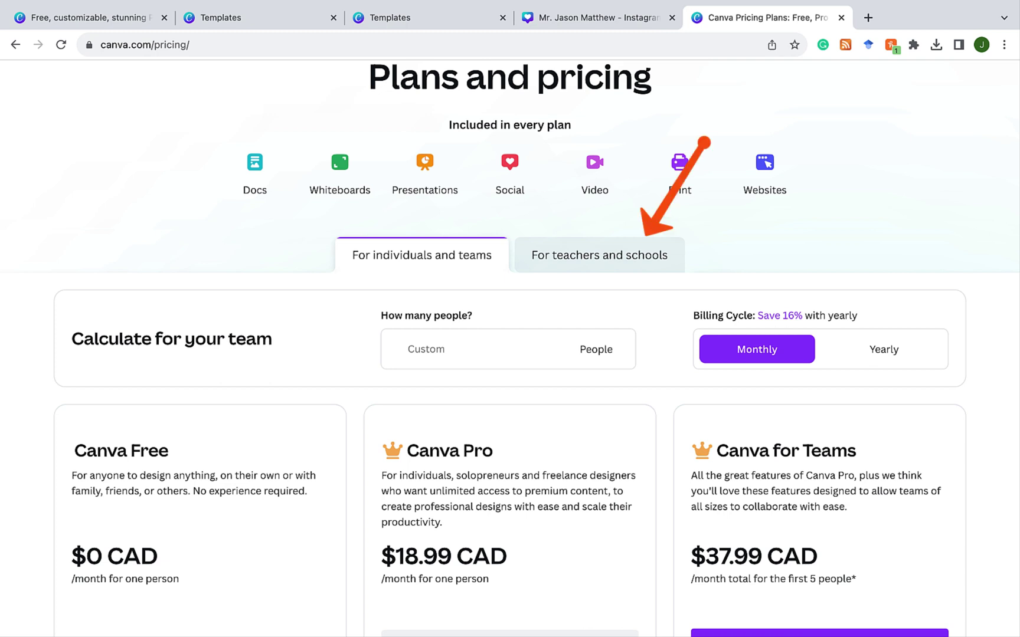
click(599, 255)
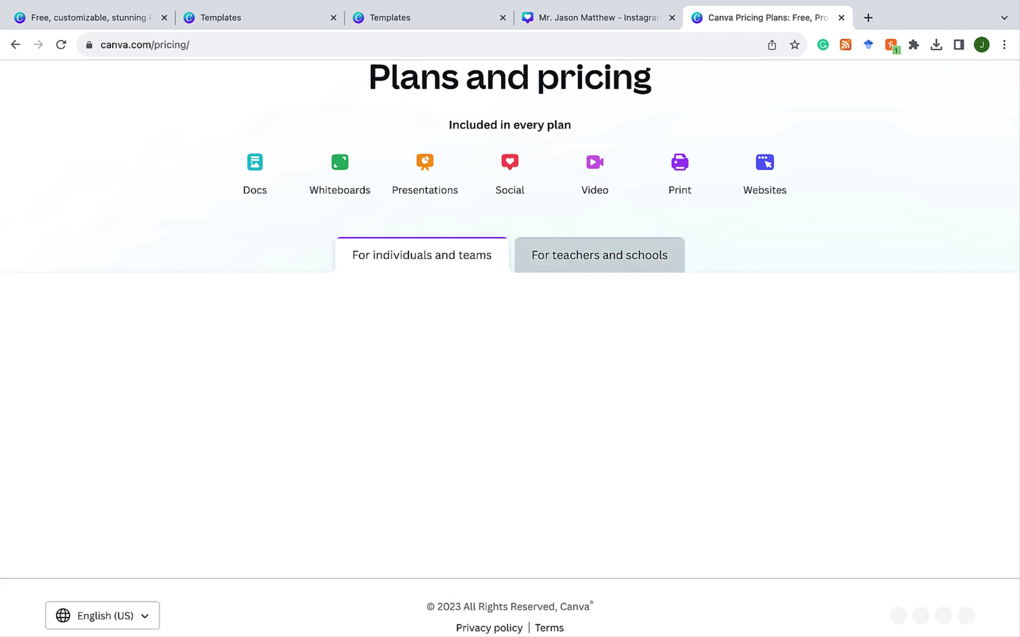
scroll(509, 348, down, 2)
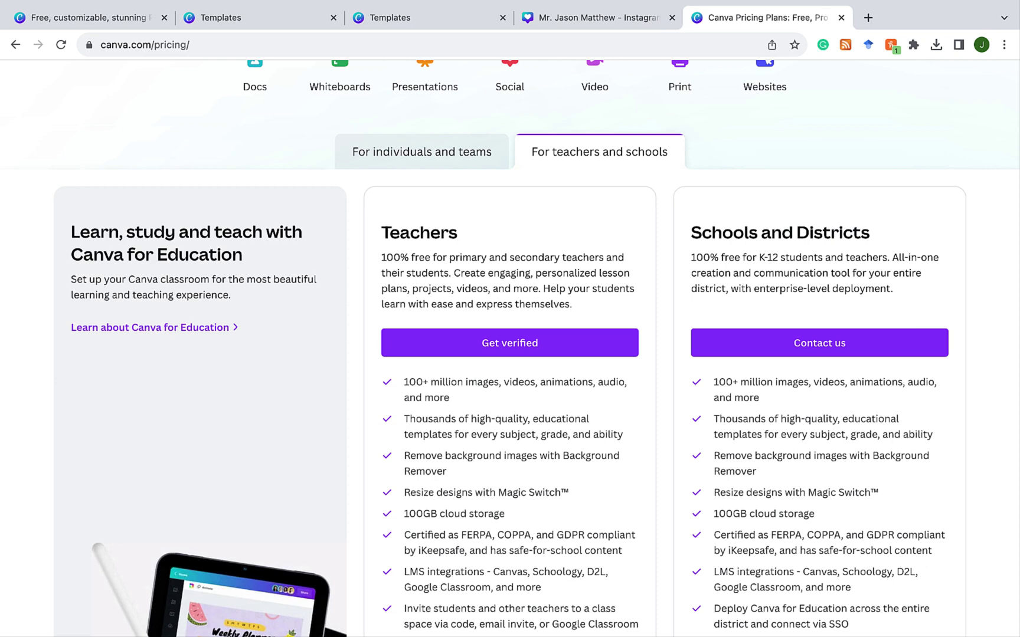
scroll(510, 348, down, 4)
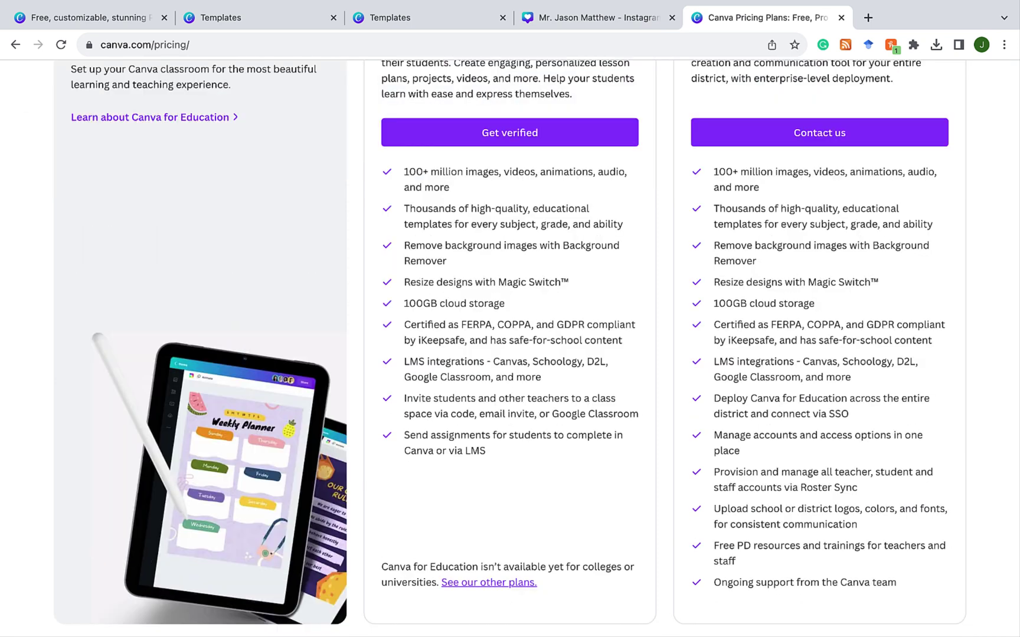